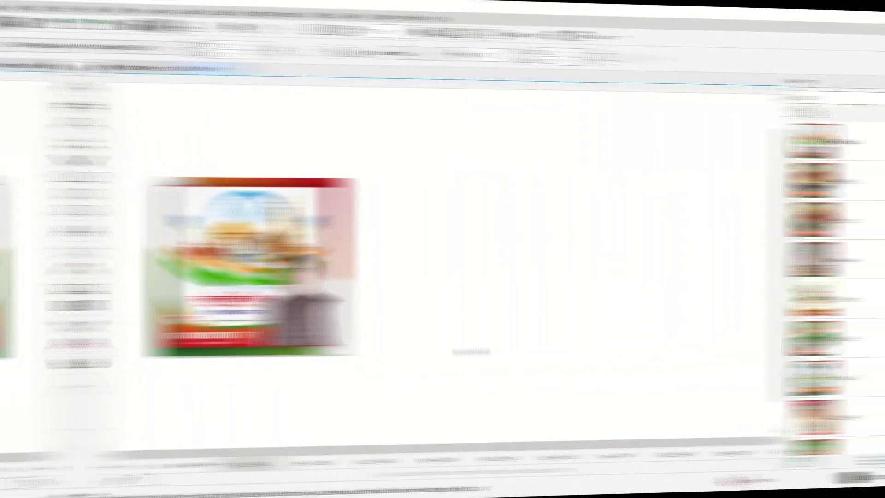
Flip through the Independence Day sample posters, then lay out all 38 pages together
key("Page_Down")
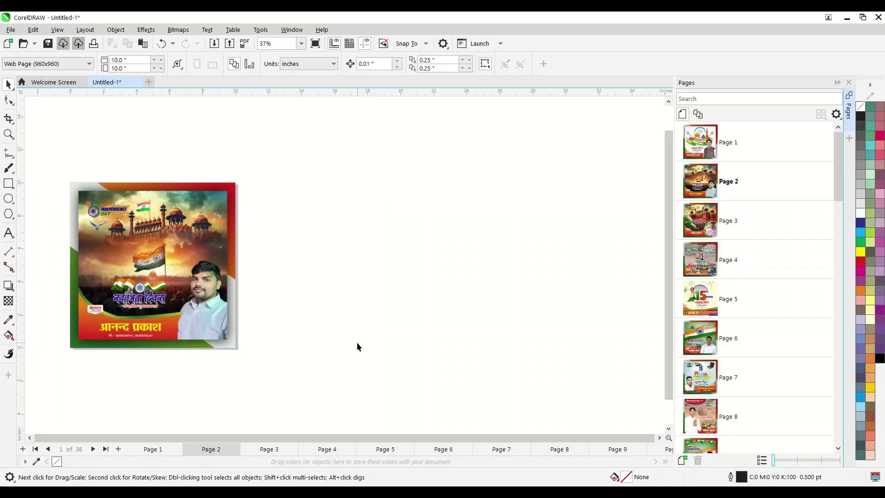
key("Page_Down")
key("Page_Down")
key("Page_Down")
key("Page_Down")
key("Page_Down")
key("Page_Down")
key("Page_Down")
key("Page_Down")
key("Page_Down")
key("Page_Down")
key("Page_Down")
key("Page_Down")
key("Page_Down")
key("Page_Down")
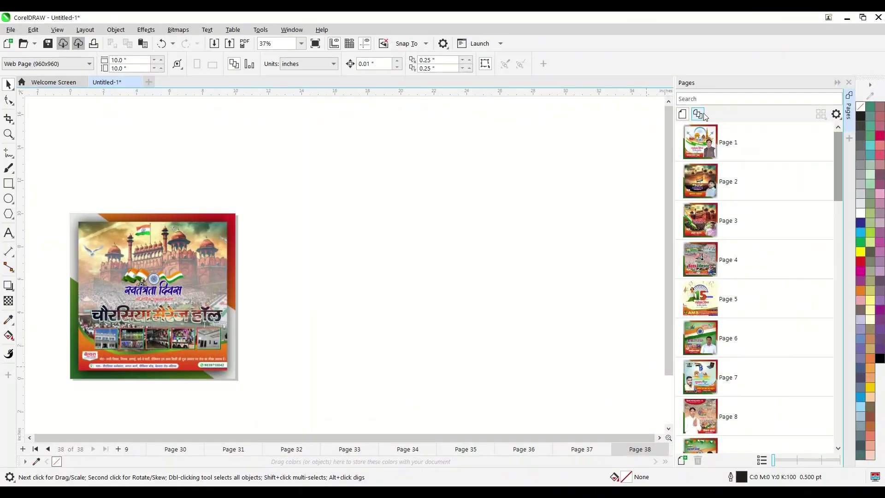
left_click(699, 116)
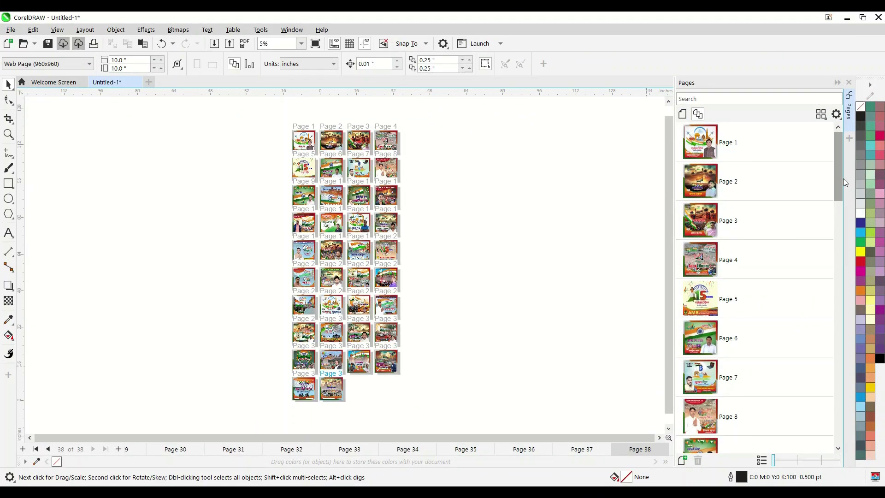
left_click_drag(836, 181, 824, 349)
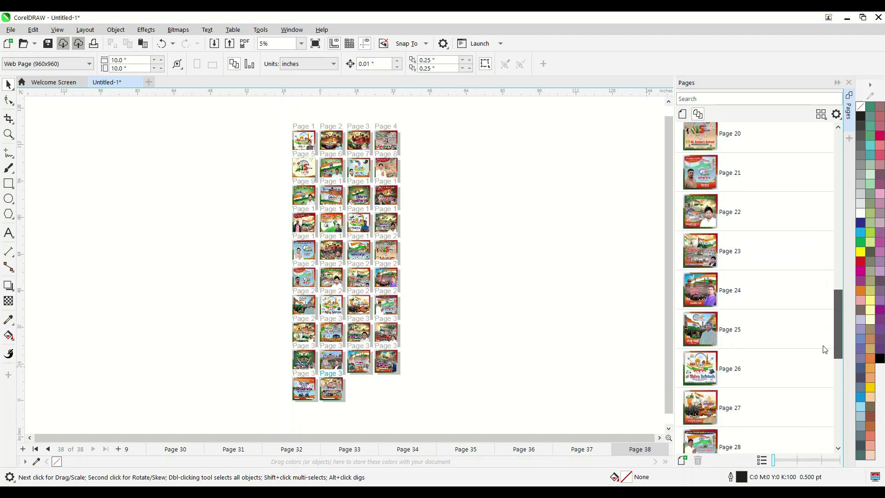
scroll(750, 424, "down", 5)
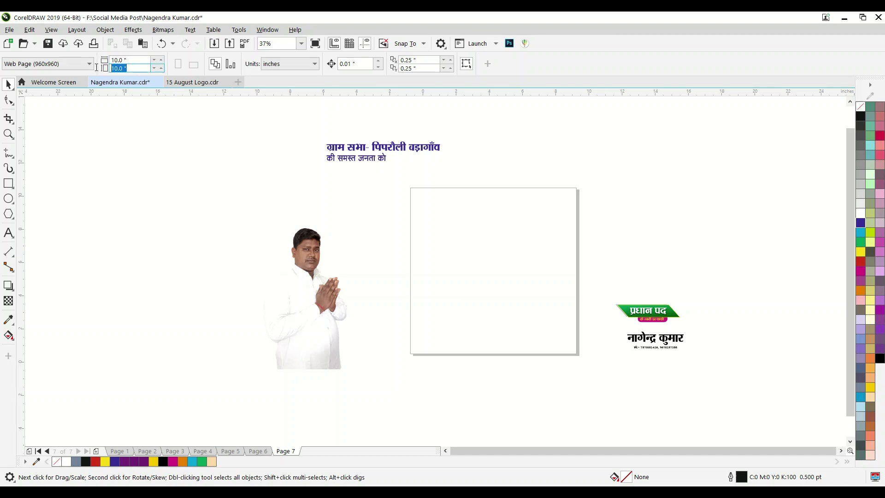
Create a page-sized square frame with a 3 pt red outline
left_click(308, 63)
left_click(33, 186)
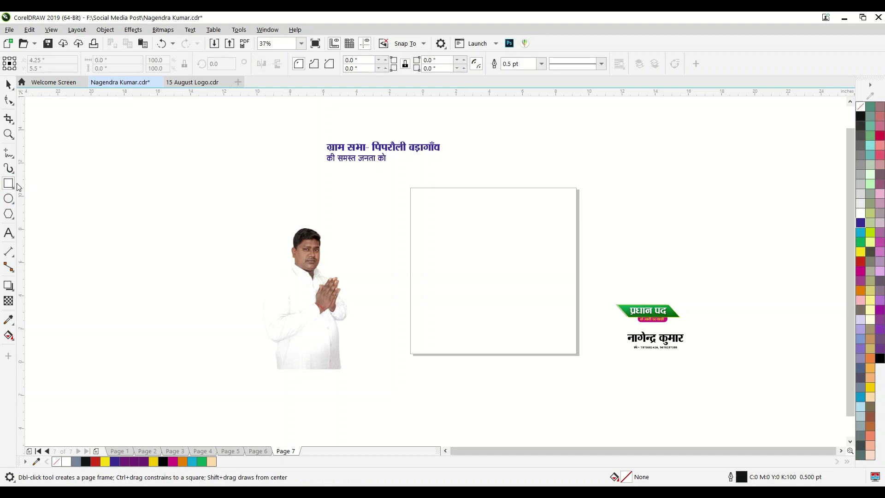
left_click(9, 83)
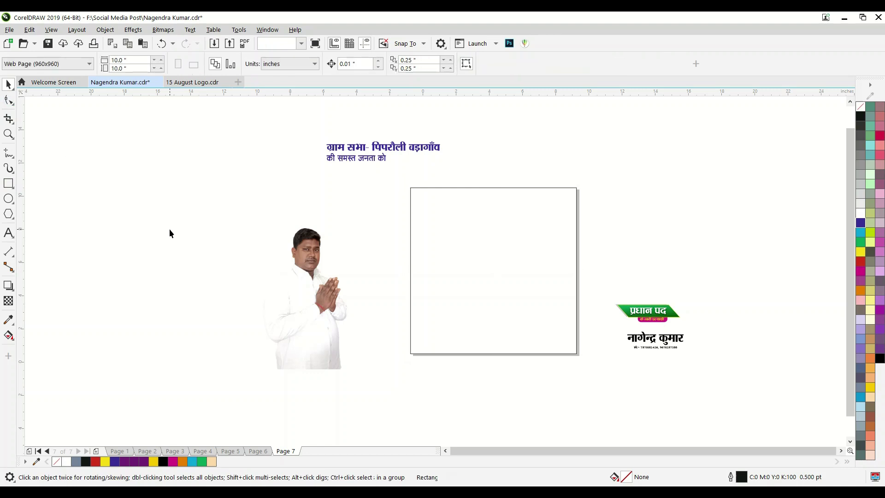
scroll(531, 258, "up", 1)
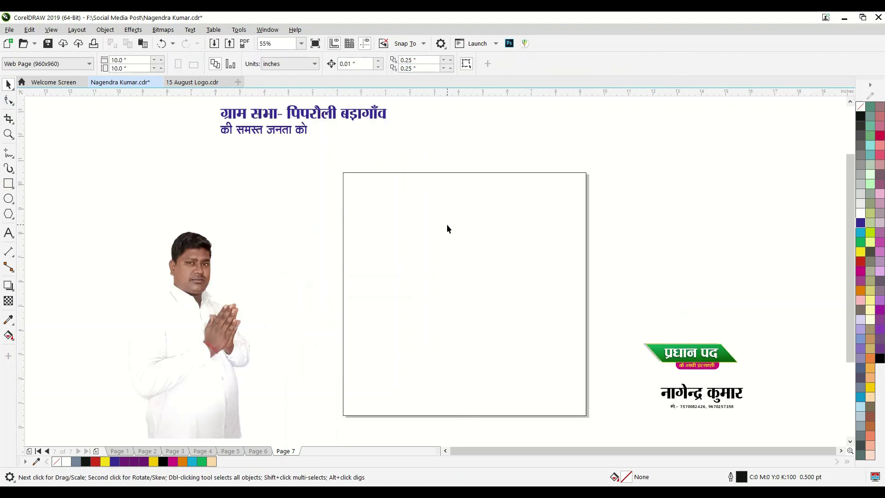
left_click(542, 64)
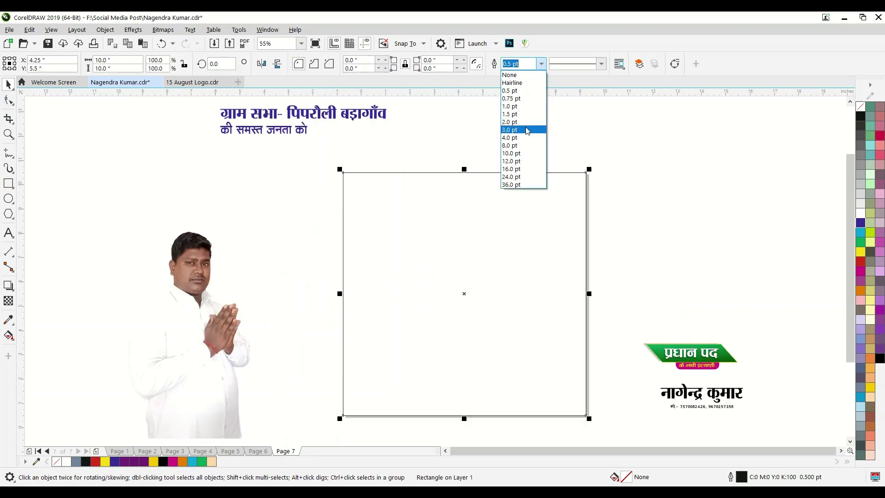
left_click(507, 131)
right_click(860, 261)
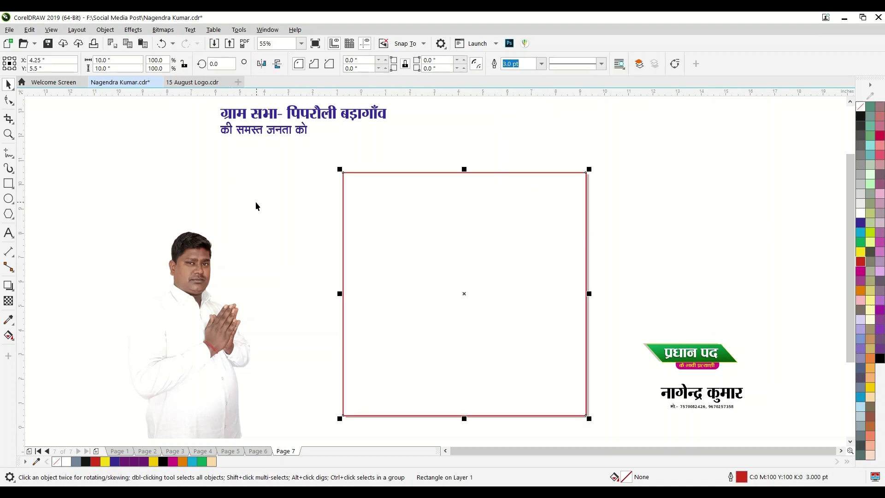
Reselect the square frame, then move the candidate photo toward it
scroll(257, 206, "down", 3)
left_click(287, 277)
left_click(297, 265)
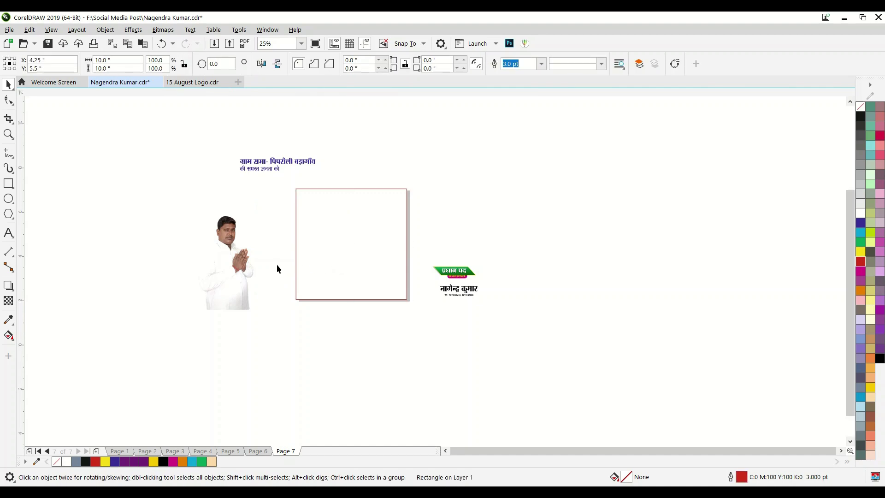
scroll(277, 264, "up", 2)
left_click(306, 282)
scroll(307, 282, "down", 2)
left_click(338, 291)
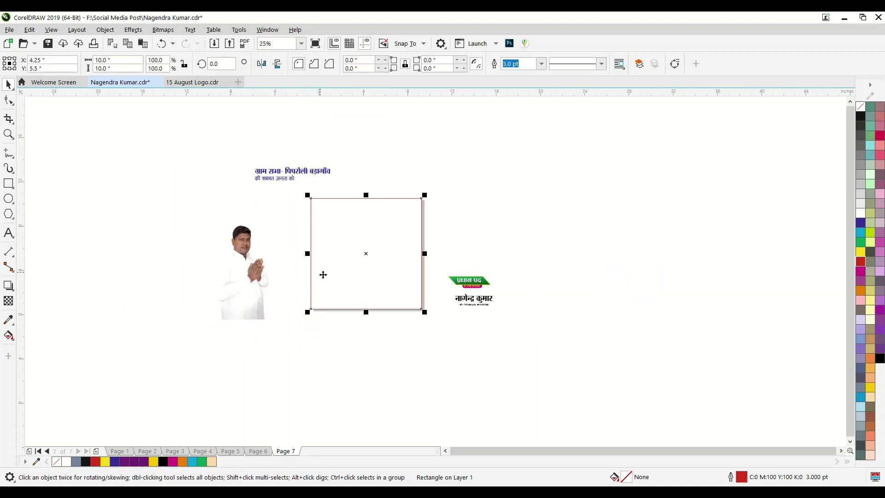
scroll(322, 273, "up", 3)
mouse_move(220, 327)
left_mouse_down()
mouse_move(236, 311)
mouse_move(246, 318)
left_mouse_up()
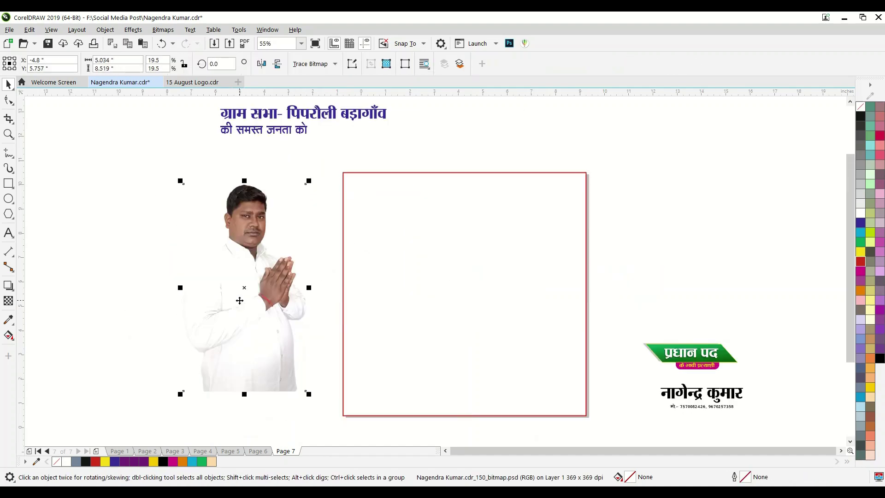
PowerClip the candidate photo inside the red square frame and shift it lower left
left_click(109, 269)
left_click(249, 305)
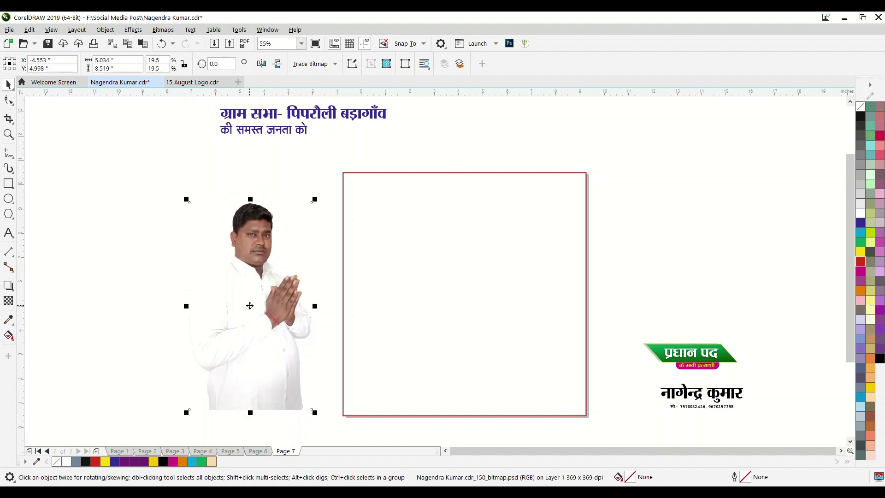
right_click(248, 309)
left_click(279, 324)
left_click(421, 313)
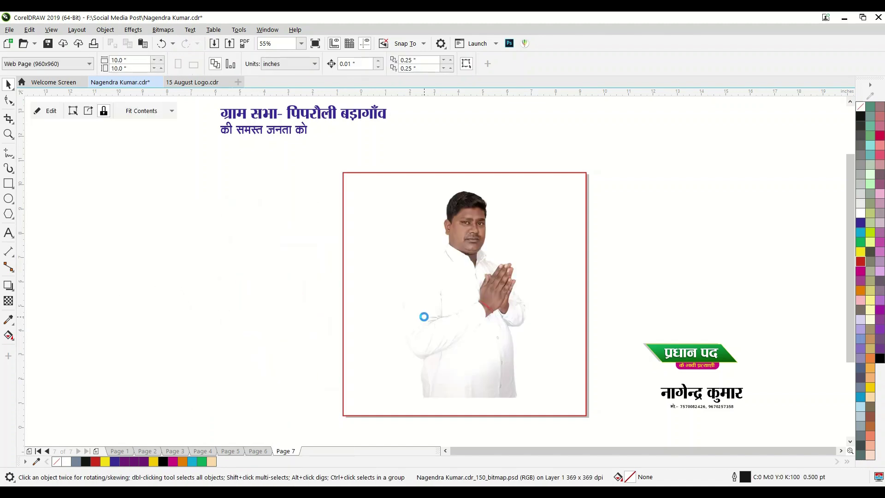
left_click(410, 327, "ctrl")
left_click_drag(430, 330, 362, 360)
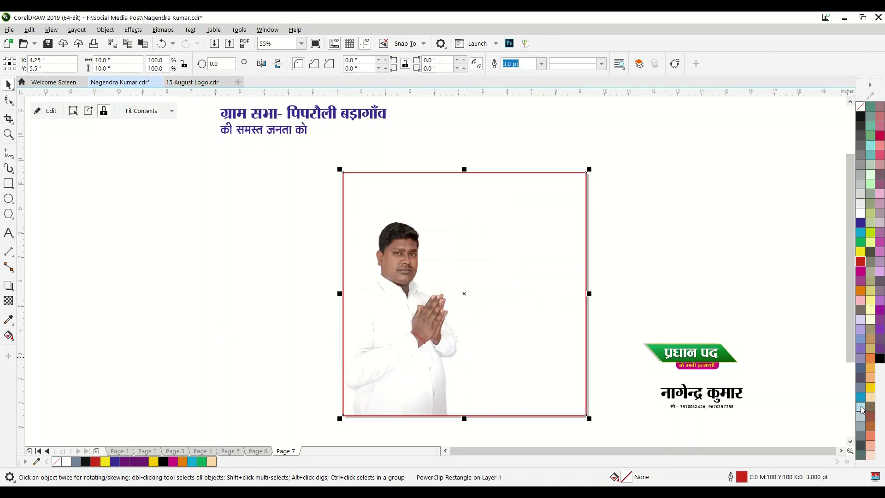
Fill the frame light blue and nudge the clipped photo further down-left
left_click_drag(859, 406, 347, 190)
left_click(281, 241)
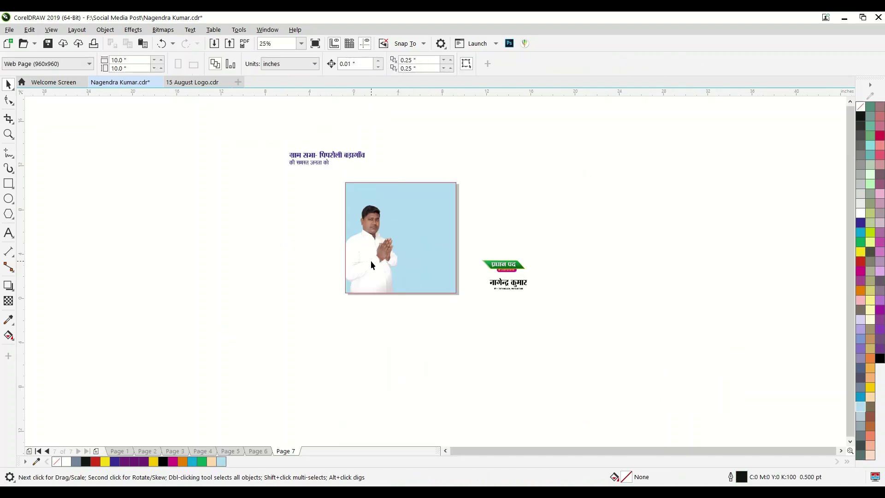
scroll(370, 261, "down", 1)
left_click(378, 263, "ctrl")
mouse_move(367, 262)
left_mouse_down()
mouse_move(340, 281)
mouse_move(349, 284)
left_mouse_up()
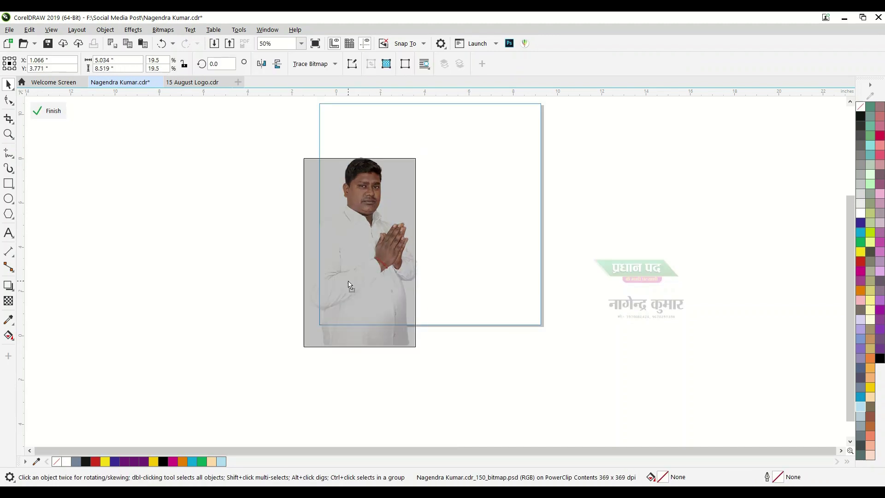
left_click(236, 279, "ctrl")
key("F4")
left_click(380, 223)
left_click(263, 198)
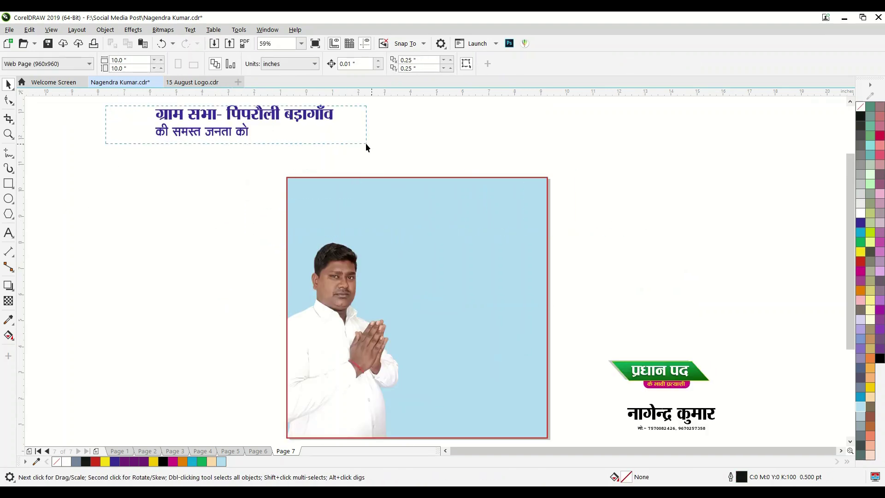
Move both Hindi headline lines into the frame's top, placing the second line after the first
left_click_drag(106, 105, 366, 144)
left_click(215, 115, "shift")
mouse_move(215, 115)
left_mouse_down()
mouse_move(349, 195)
mouse_move(389, 201)
left_mouse_up()
left_click(431, 150)
left_click(396, 191)
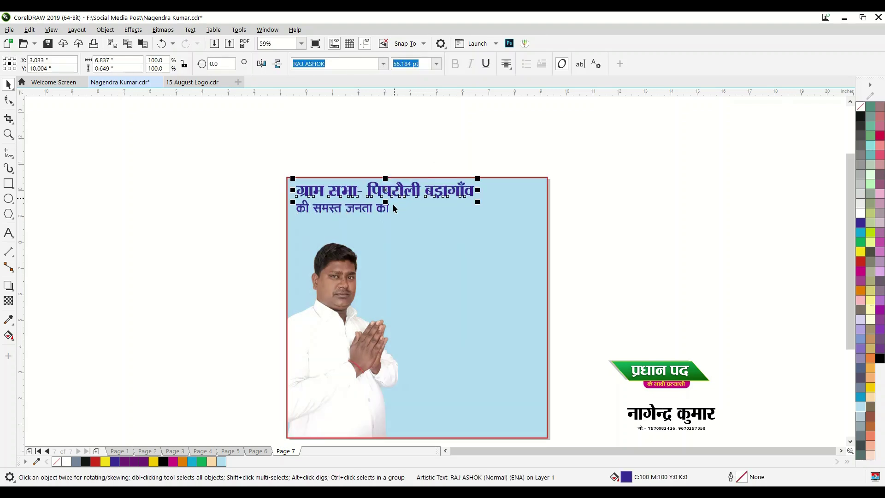
left_click(376, 209)
left_click_drag(346, 211, 511, 207)
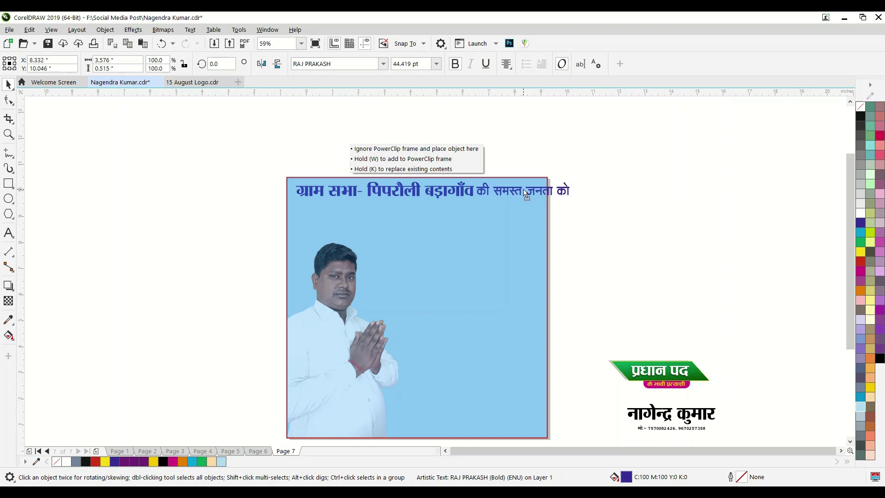
left_click_drag(523, 193, 523, 192)
Scale and nudge the one-line headline to span the frame's width
left_click(460, 195, "shift")
left_click_drag(574, 204, 535, 201)
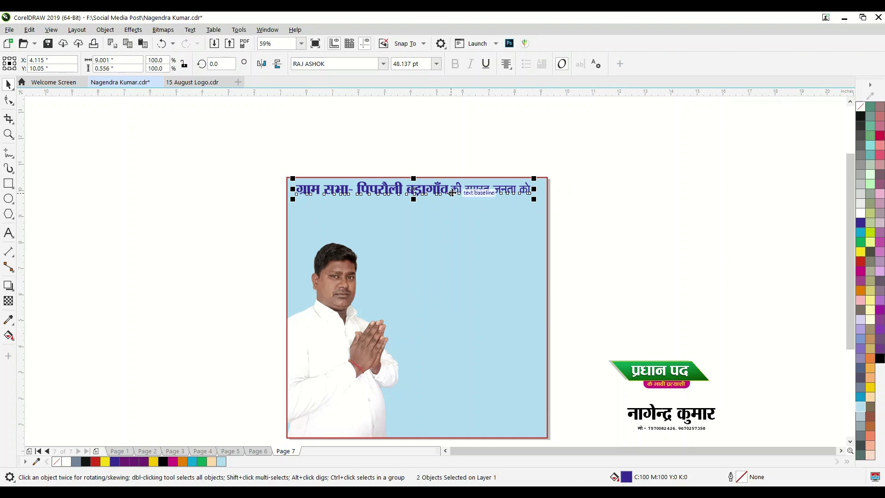
scroll(452, 192, "up", 2)
left_click_drag(414, 188, 413, 191)
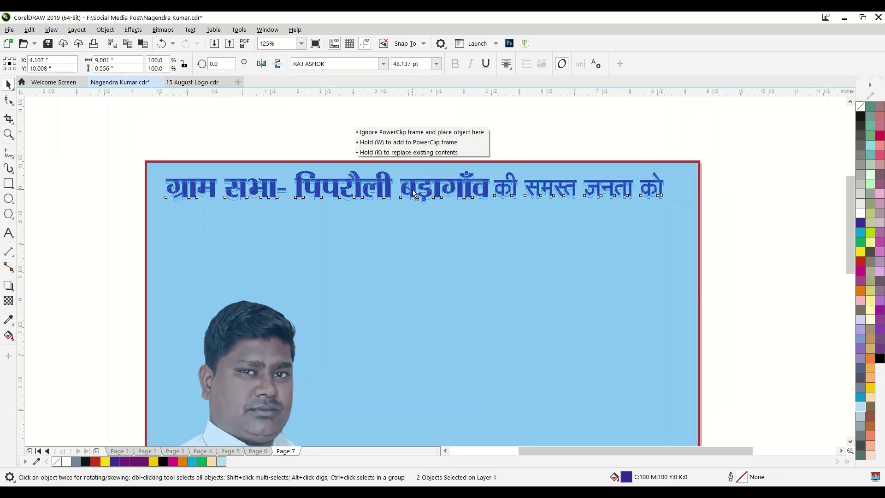
left_click_drag(667, 208, 682, 211)
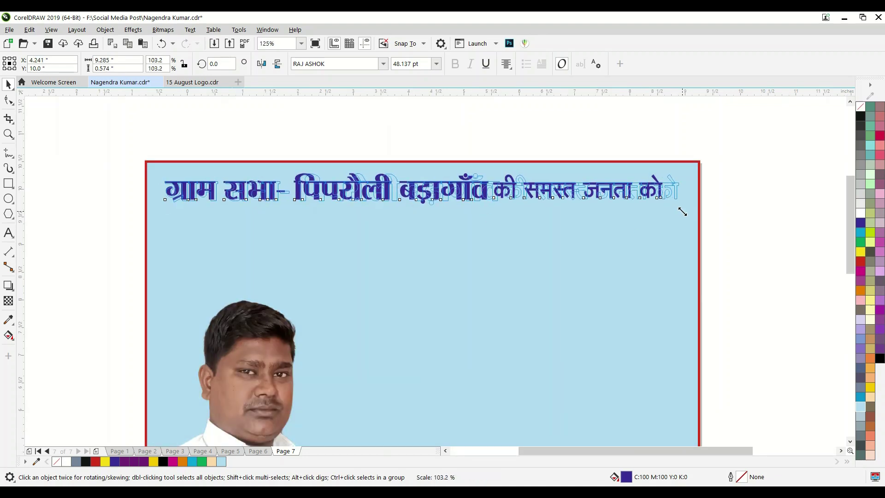
left_click_drag(424, 191, 420, 190)
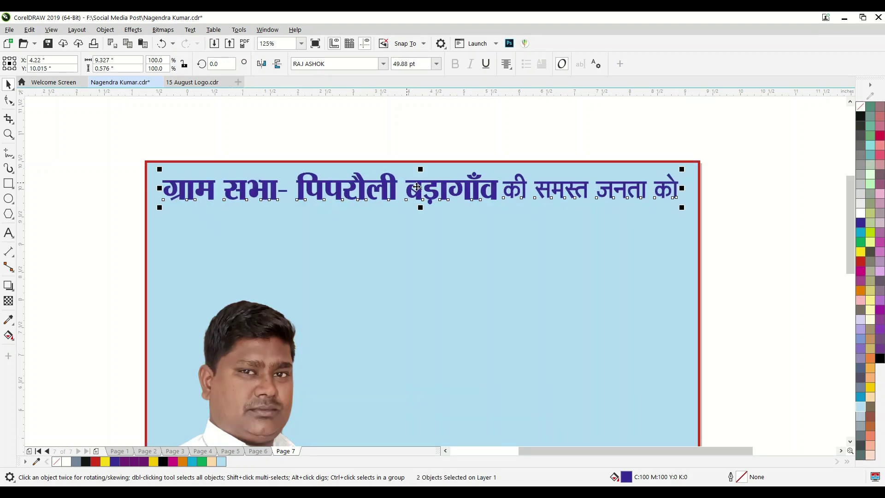
left_click(321, 137)
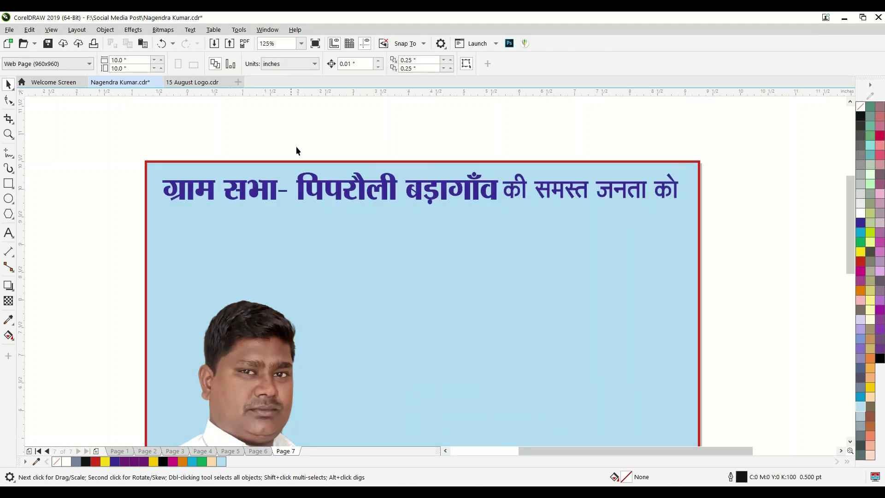
Draw a wide ellipse around the headline and fill it deep violet
left_click(8, 201)
left_click_drag(112, 140, 757, 222)
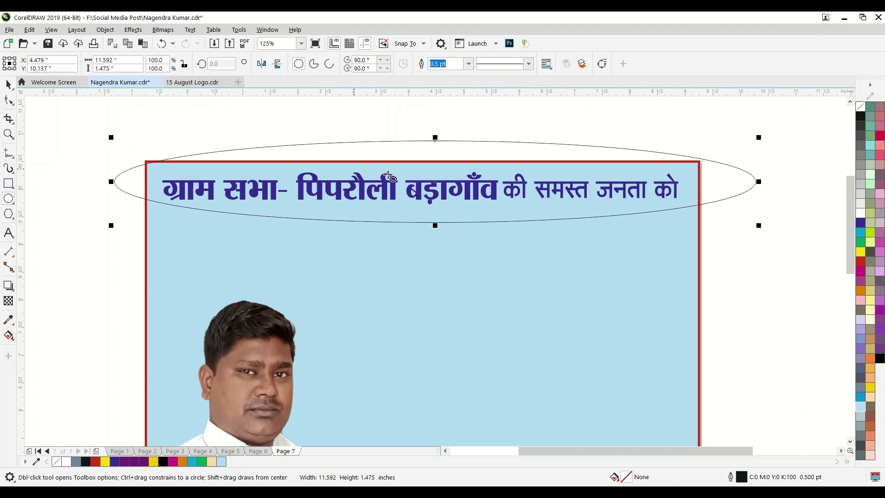
left_click(8, 84)
mouse_move(434, 135)
left_mouse_down()
mouse_move(433, 116)
mouse_move(420, 147)
left_mouse_up()
left_click(859, 221)
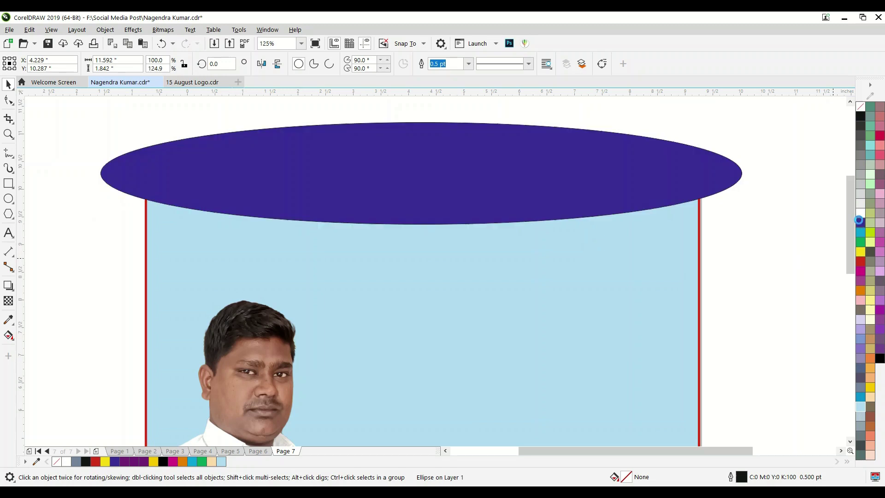
left_click(860, 223)
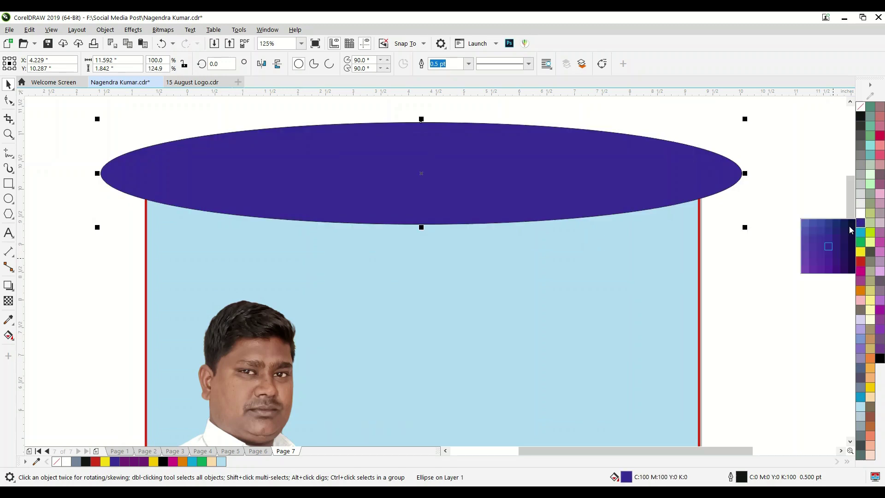
left_click(837, 272)
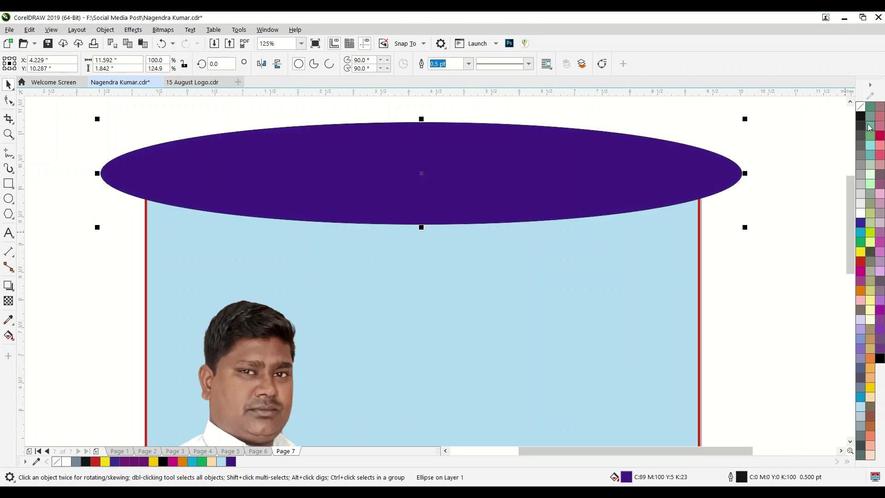
Inside the PowerClip contents, colour the second ellipse 40% grey and send it behind the violet one
right_click(598, 156)
left_click(642, 272)
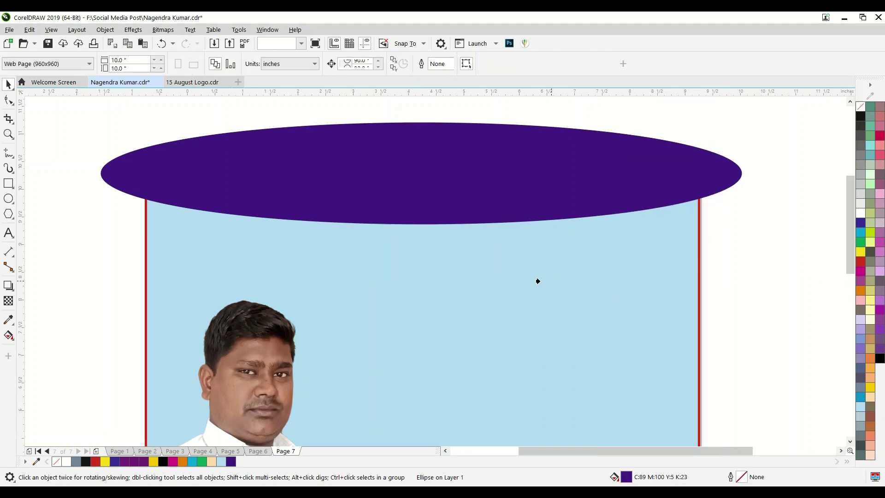
left_click(493, 209)
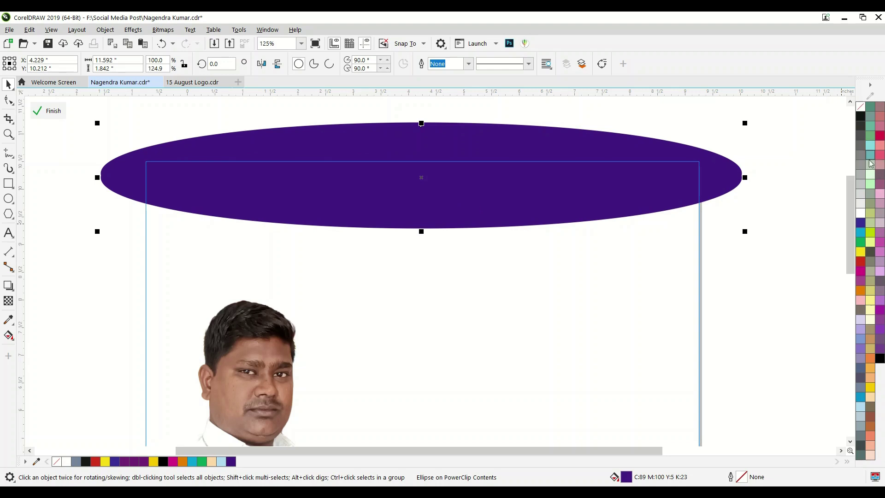
left_click(860, 178)
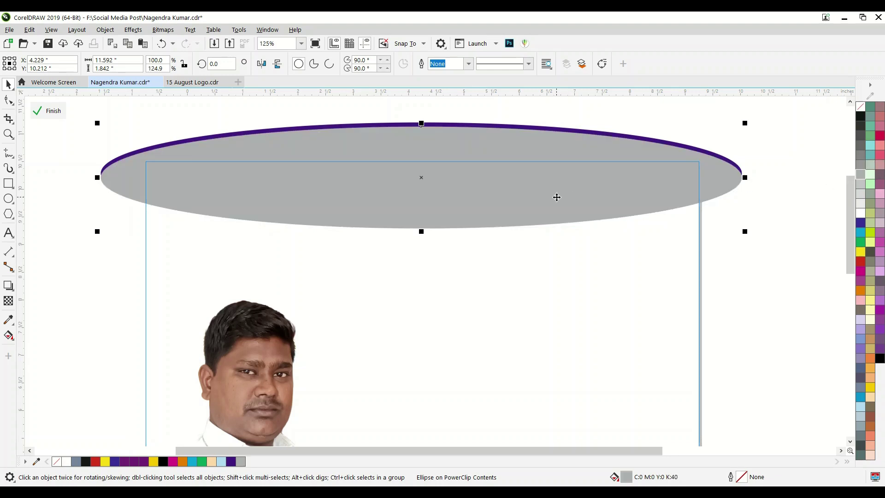
key("shift+Page_Down")
Make the Hindi header text yellow and shrink it slightly within the violet band
left_click(755, 248, "ctrl")
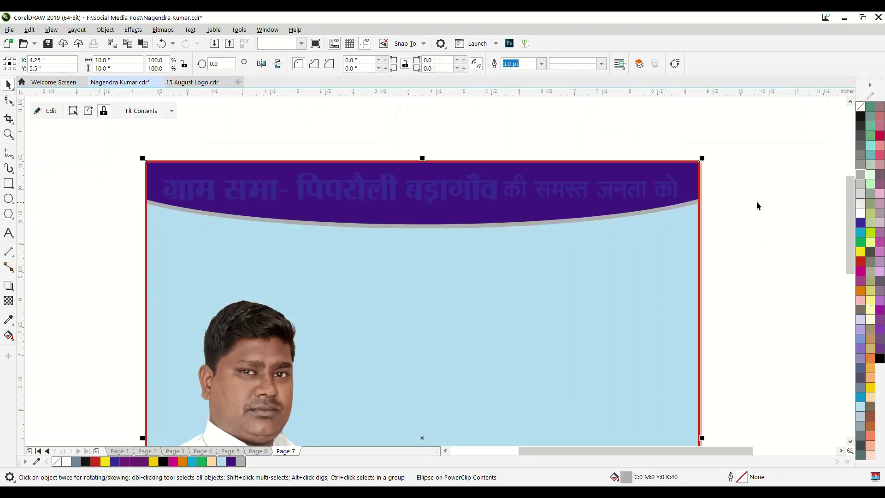
left_click(756, 200)
left_click_drag(740, 138, 72, 238)
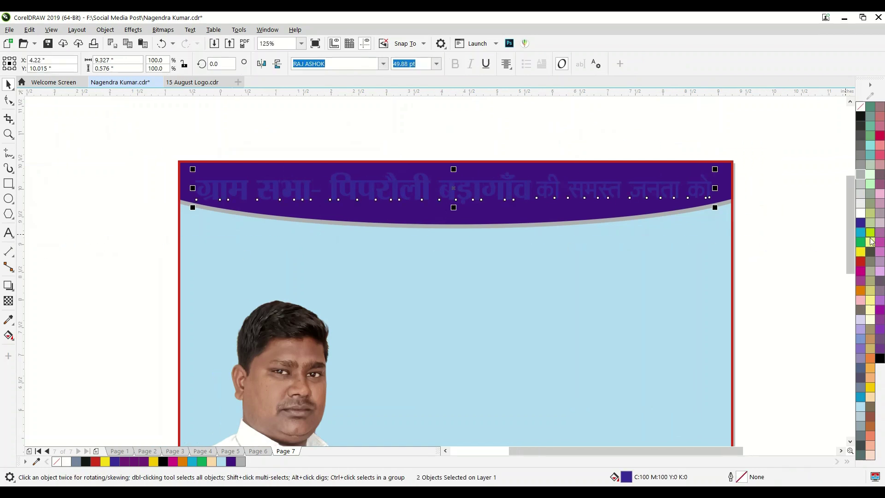
left_click(862, 252)
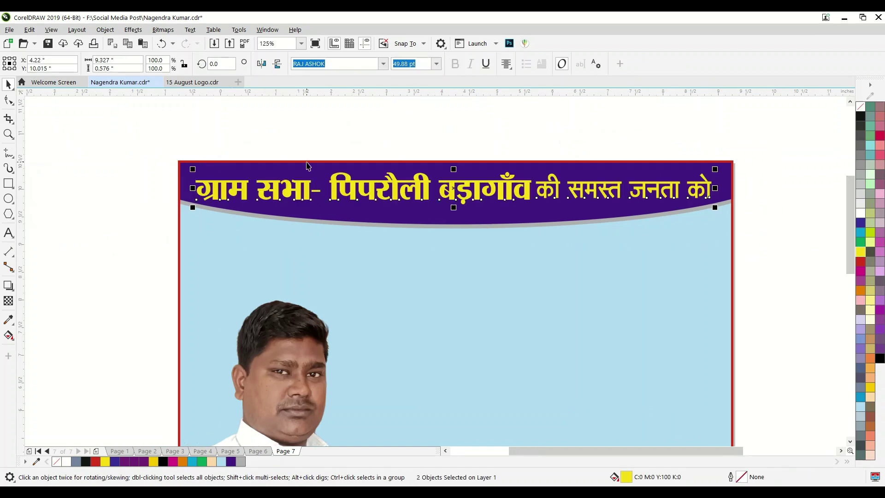
scroll(307, 165, "down", 1)
scroll(378, 168, "up", 1)
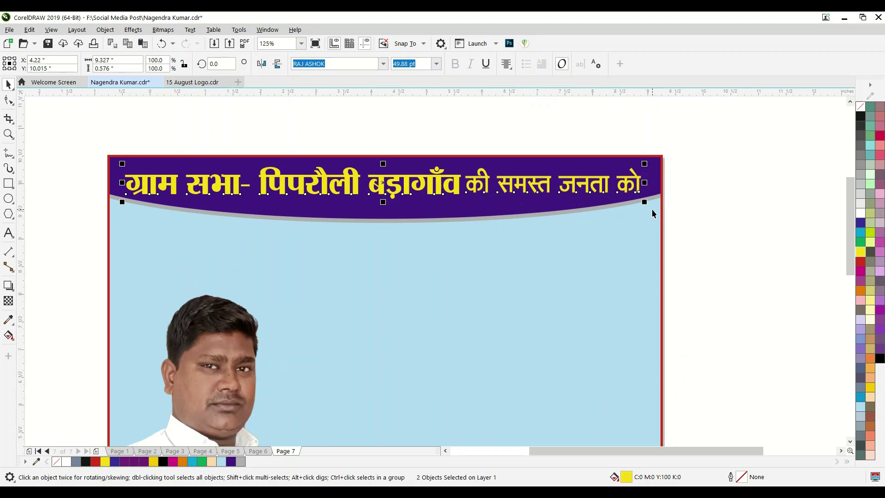
left_click_drag(646, 204, 642, 204)
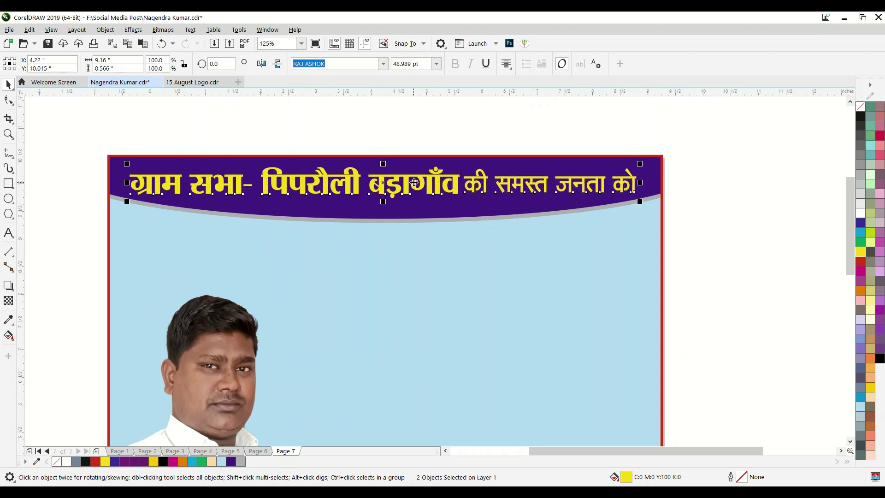
left_click_drag(414, 183, 414, 182)
left_click(708, 218)
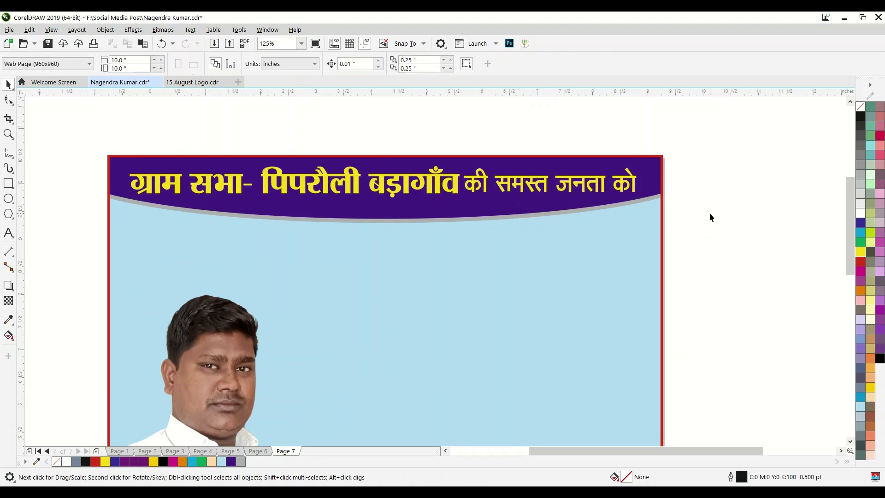
Scroll the canvas and bring up its right-click menu to import a picture
scroll(709, 212, "down", 1)
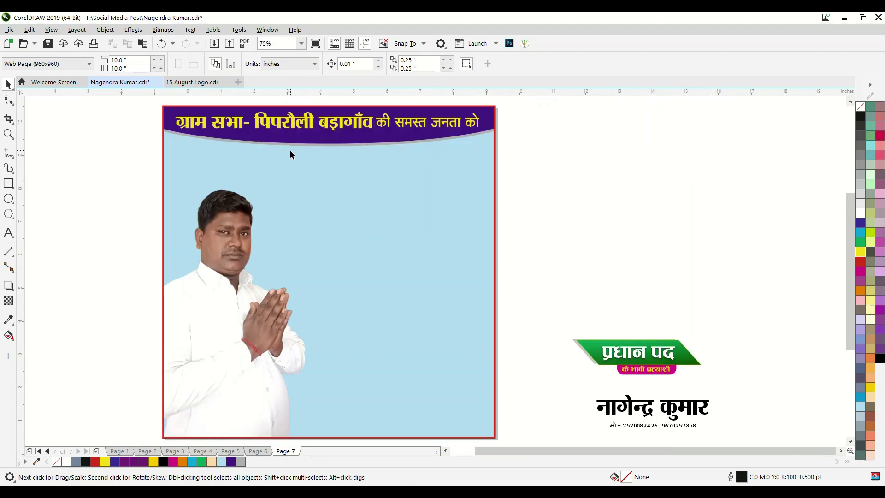
scroll(289, 151, "up", 1)
scroll(641, 209, "down", 1)
right_click(85, 191)
Import the Independence Day flag-and-crowd photo and enlarge it across the poster's width
left_click(125, 253)
double_click(584, 123)
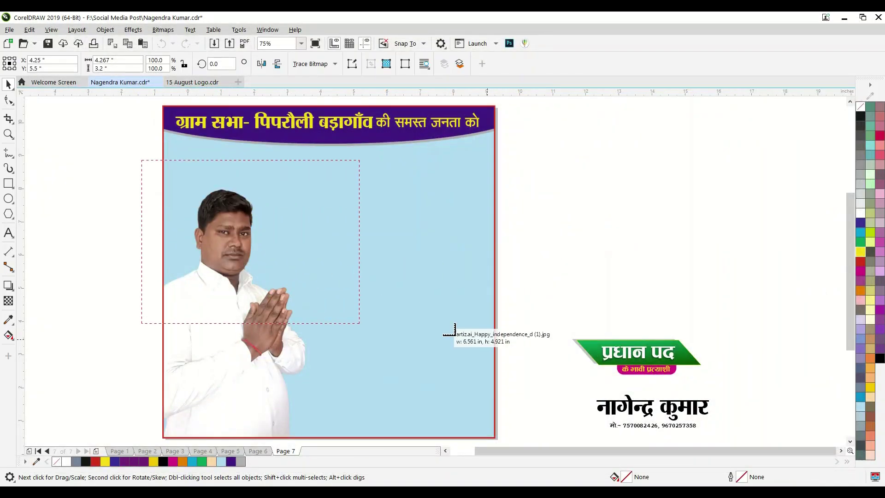
left_click_drag(454, 332, 423, 371)
scroll(322, 253, "down", 2)
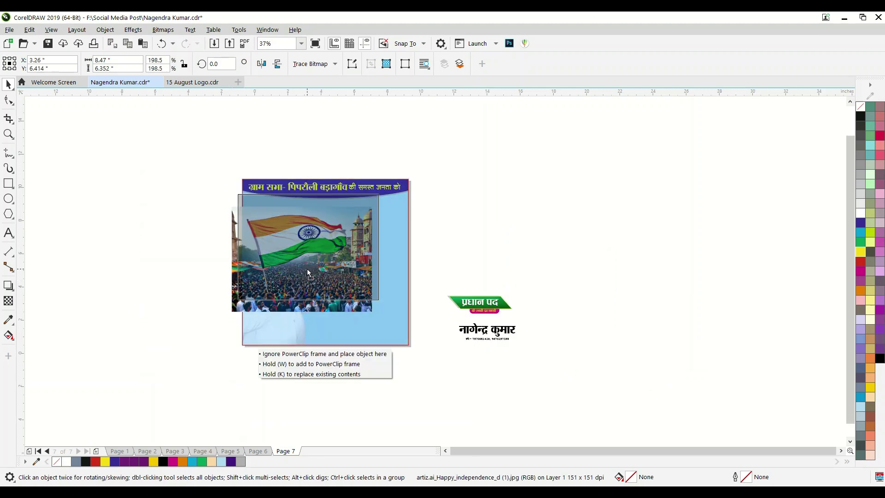
left_click_drag(322, 253, 334, 250)
left_click_drag(384, 299, 417, 321)
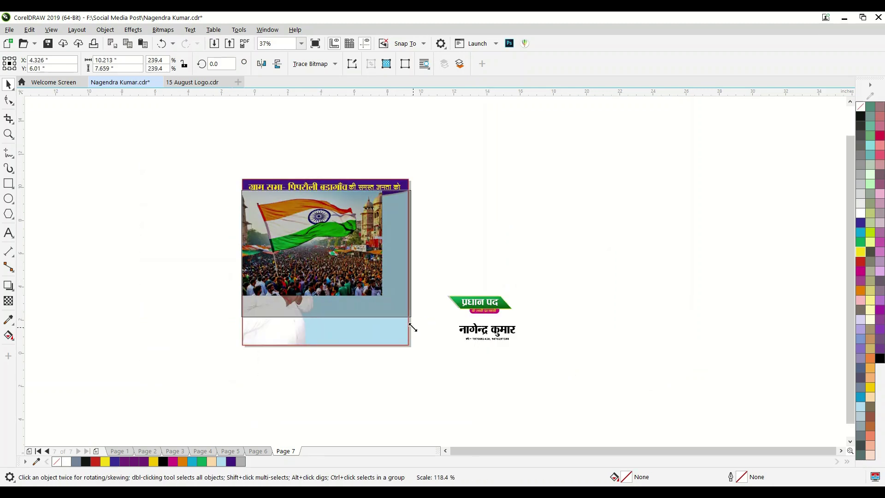
left_click_drag(350, 298, 349, 296)
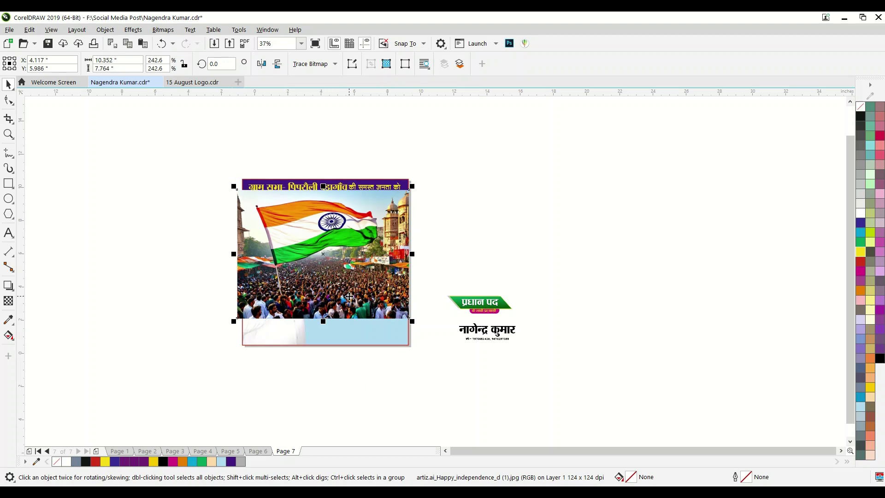
right_click(321, 293)
Clip the flag photo into the poster frame, behind the man and header, and resize it
left_click(365, 322)
left_click(365, 336)
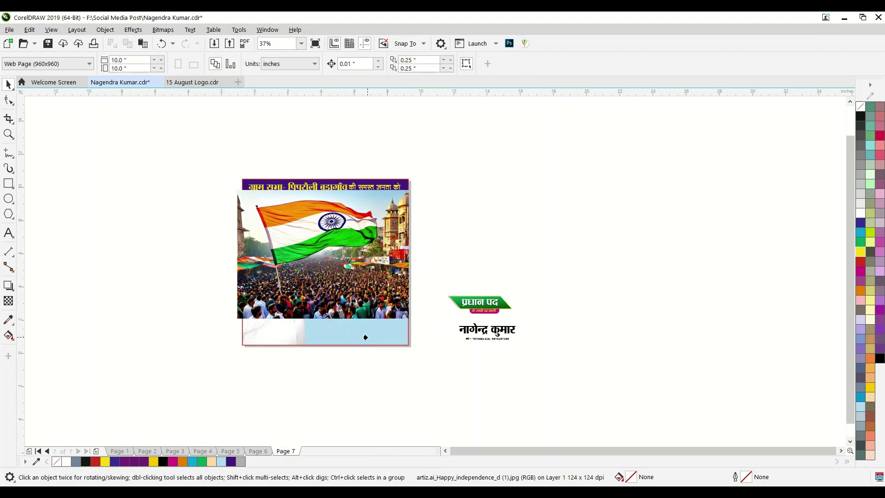
left_click(369, 338, "ctrl")
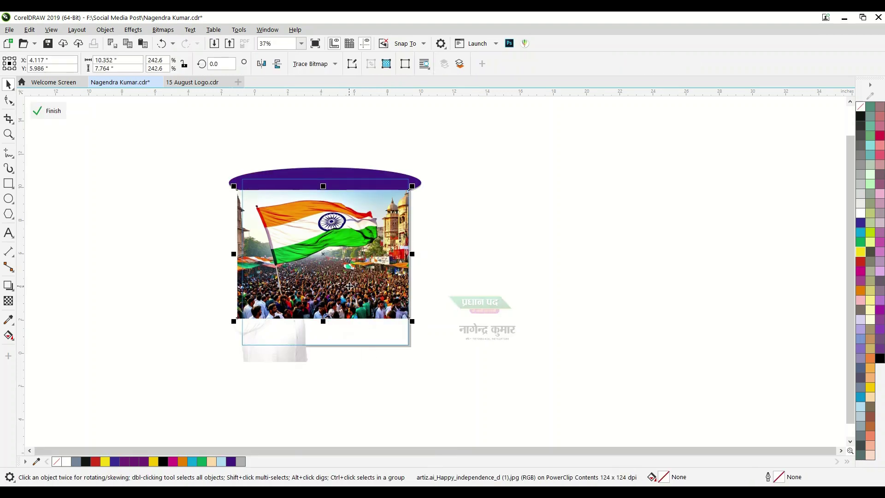
key("shift+Page_Down")
left_click_drag(371, 282, 370, 281)
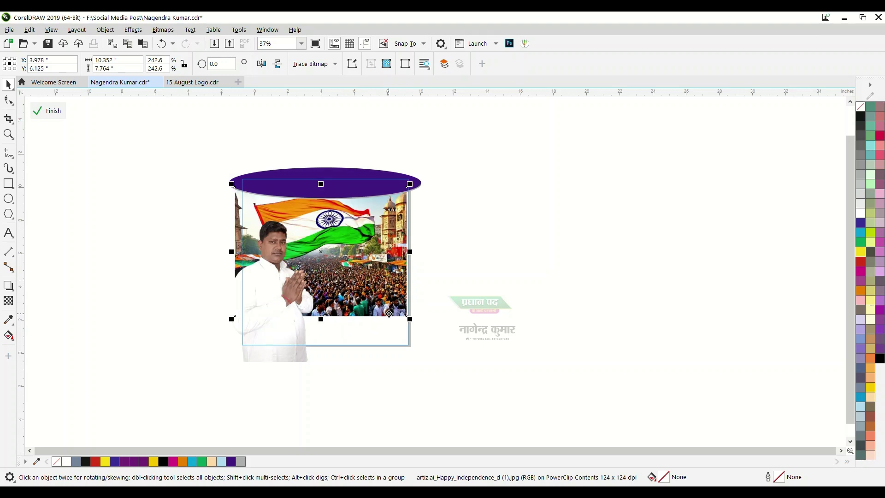
scroll(408, 331, "up", 3)
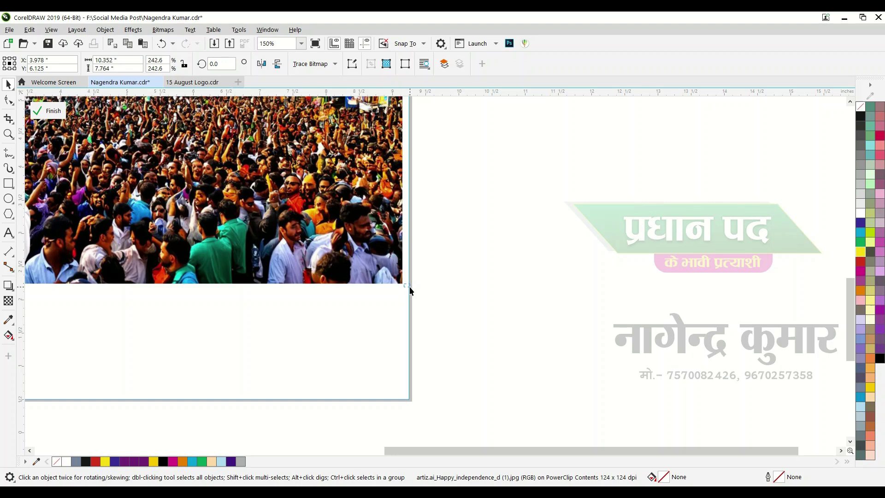
left_click_drag(404, 286, 437, 323)
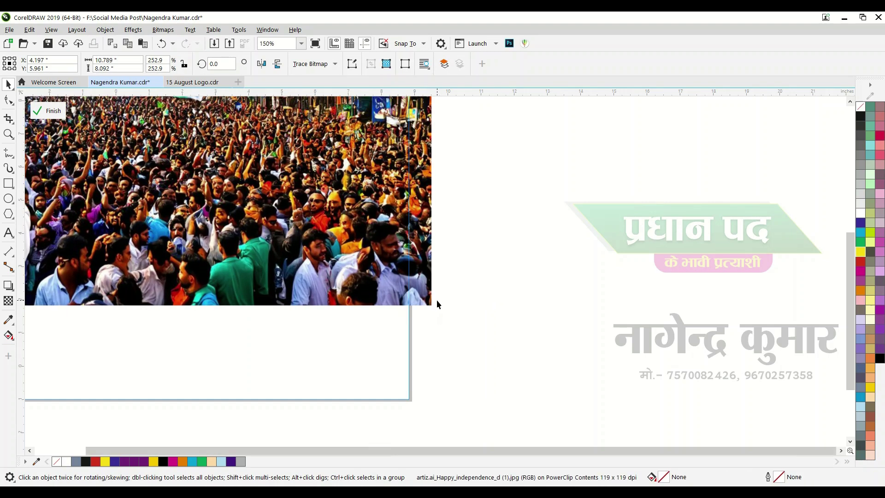
scroll(436, 299, "down", 2)
scroll(436, 300, "down", 2)
scroll(436, 300, "up", 1)
left_click_drag(349, 256, 345, 257)
scroll(363, 284, "down", 2)
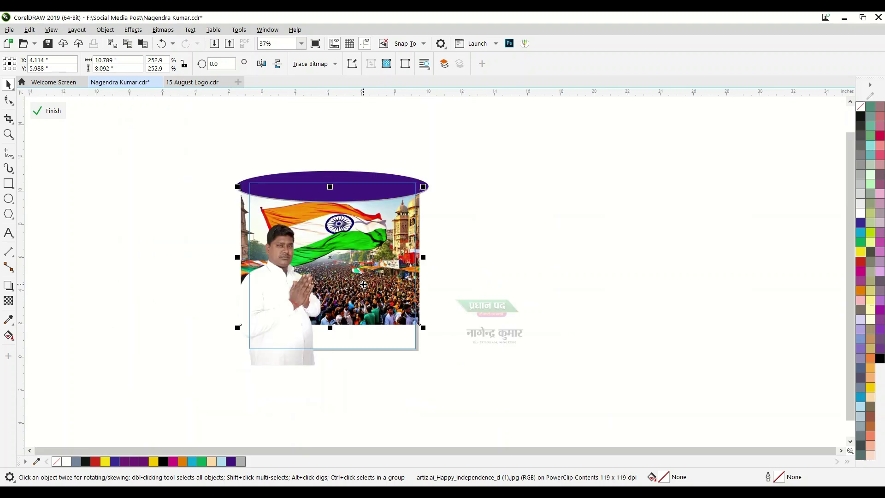
Apply a vertical fountain transparency fading the photo's lower part from the header down
left_click(8, 302)
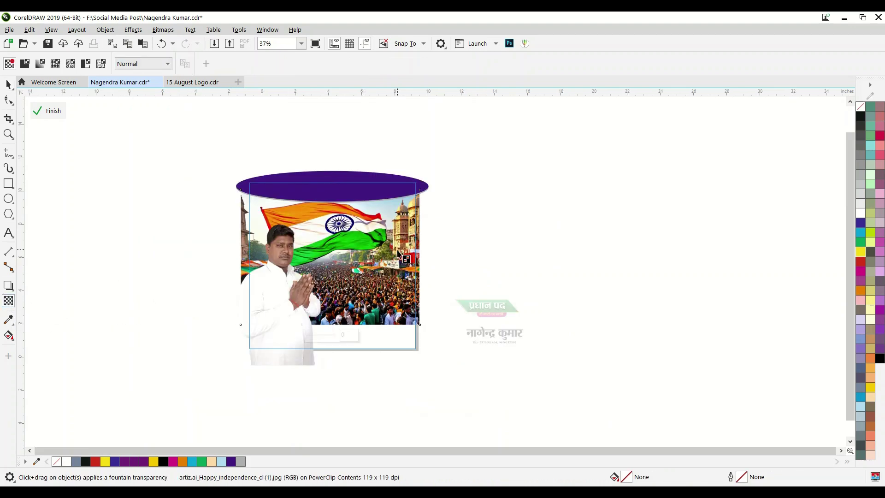
left_click_drag(361, 217, 363, 318)
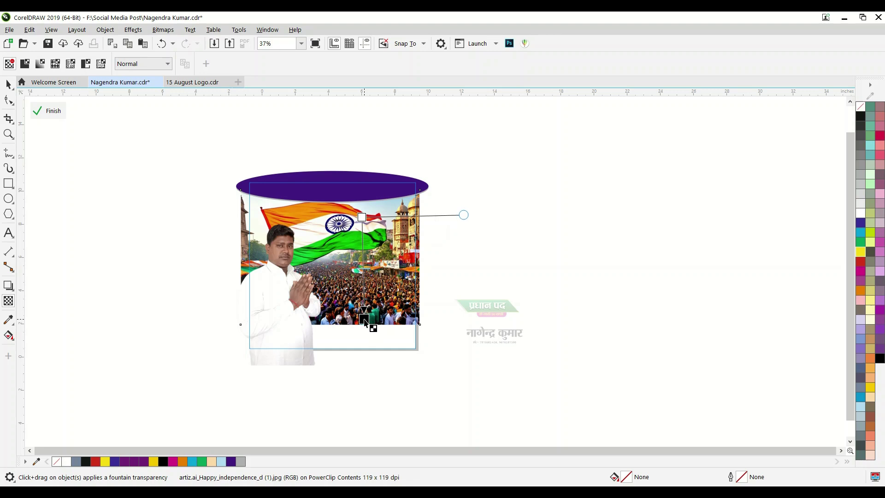
scroll(364, 223, "up", 2)
left_click_drag(354, 204, 349, 156)
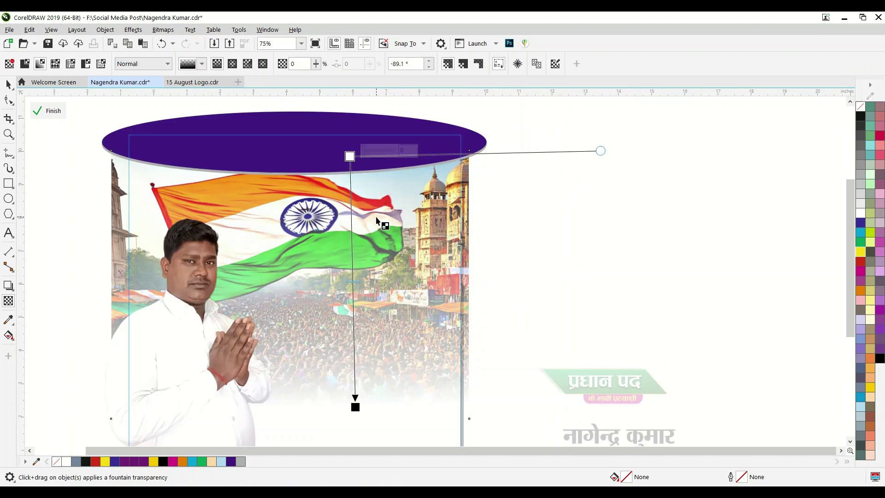
scroll(376, 220, "down", 2)
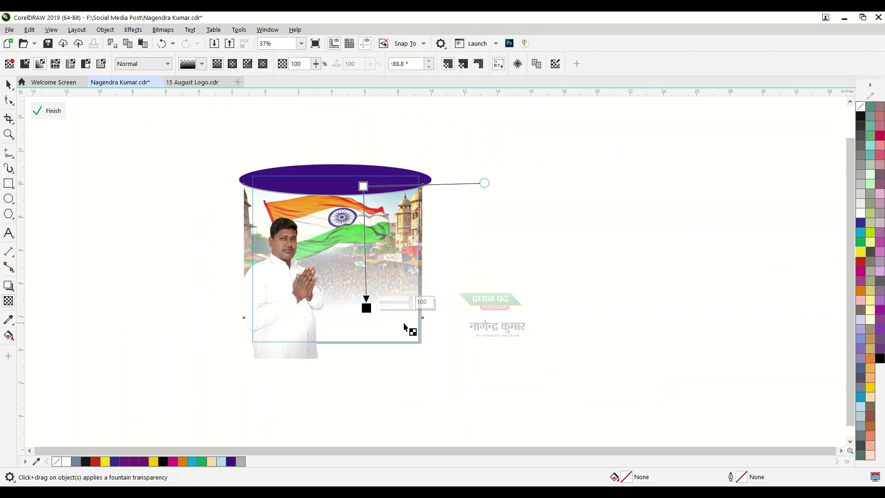
left_click(48, 111)
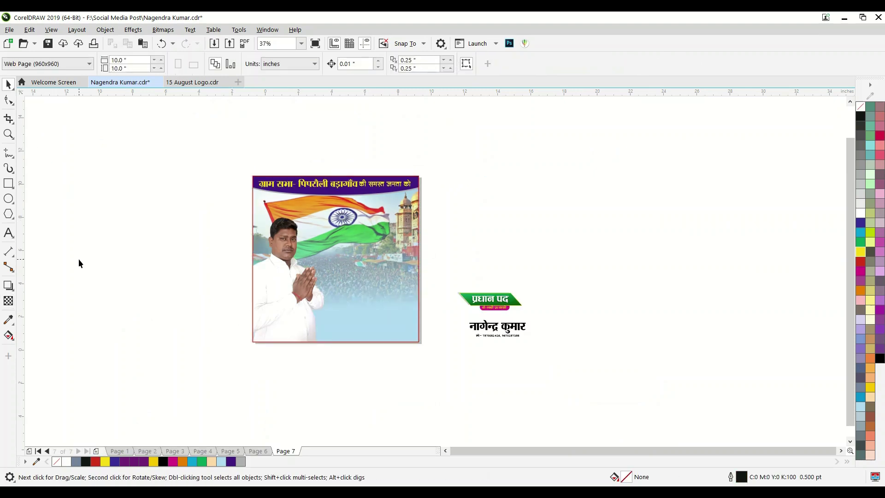
Browse the 15 August Logo pages through page 6, then return to the election poster
key("F4")
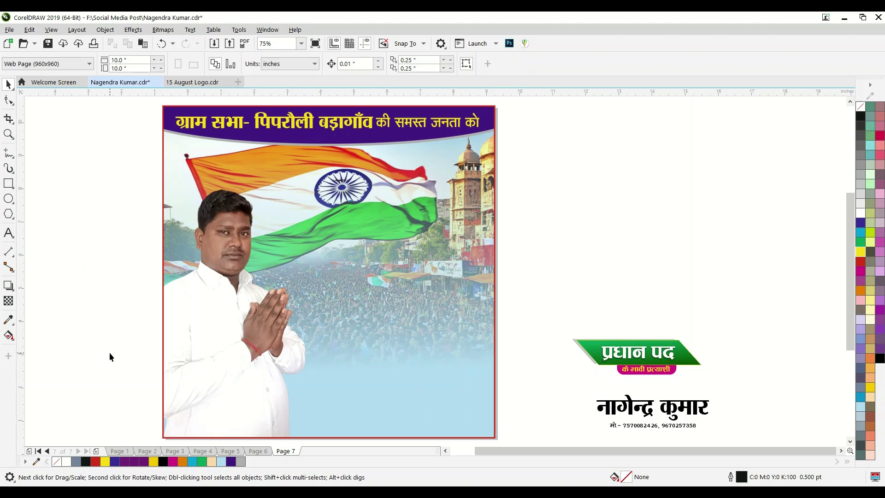
scroll(299, 396, "down", 1)
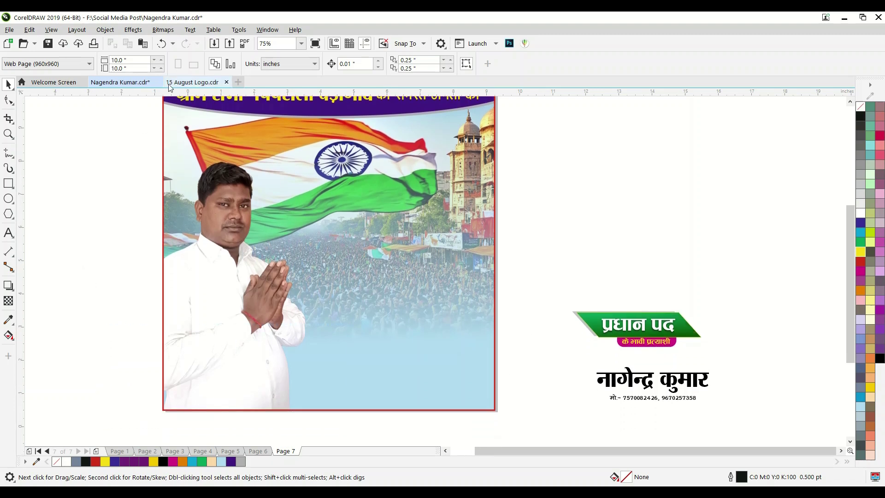
left_click(171, 84)
key("F4")
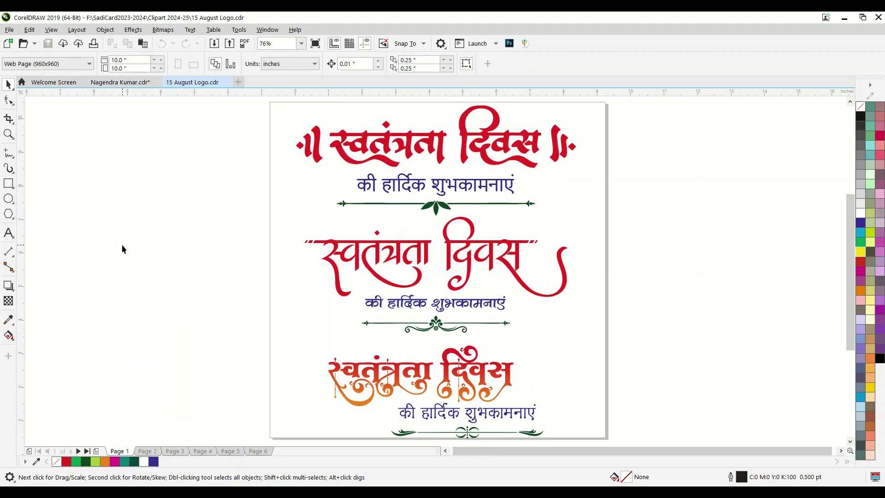
key("Page_Down")
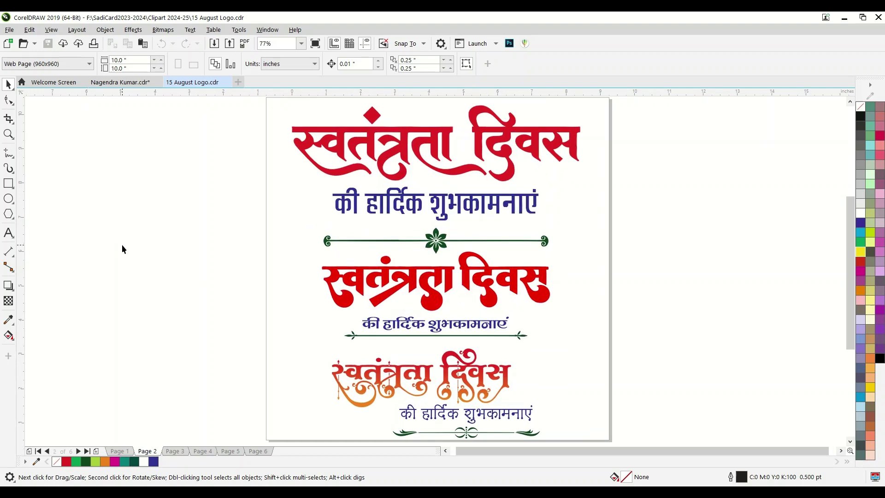
key("Page_Down")
key("Page_Down")
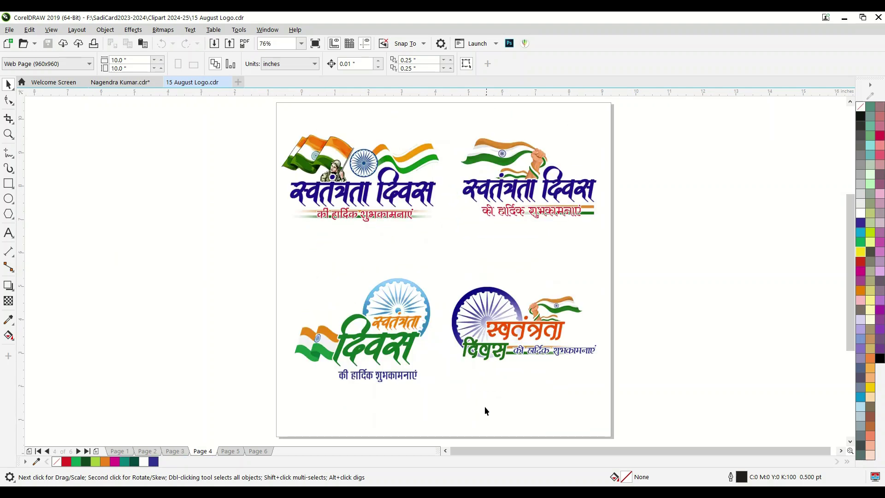
left_click(231, 451)
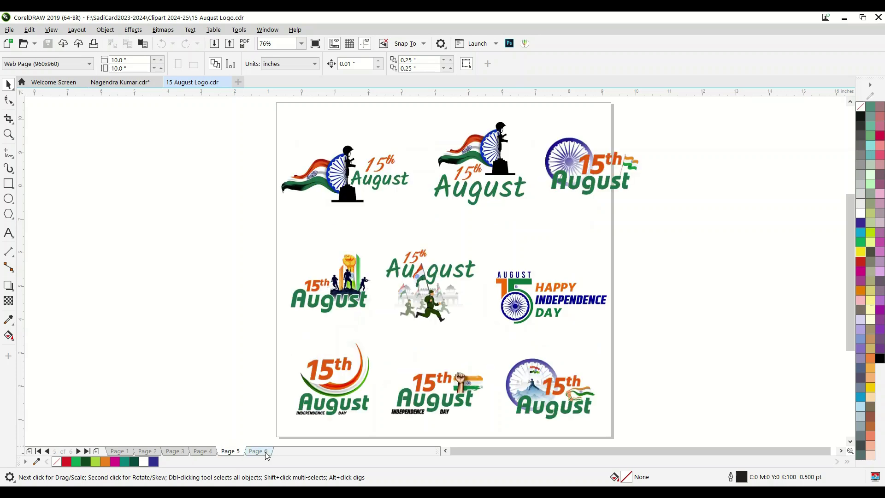
left_click(270, 453)
key("ctrl+Tab")
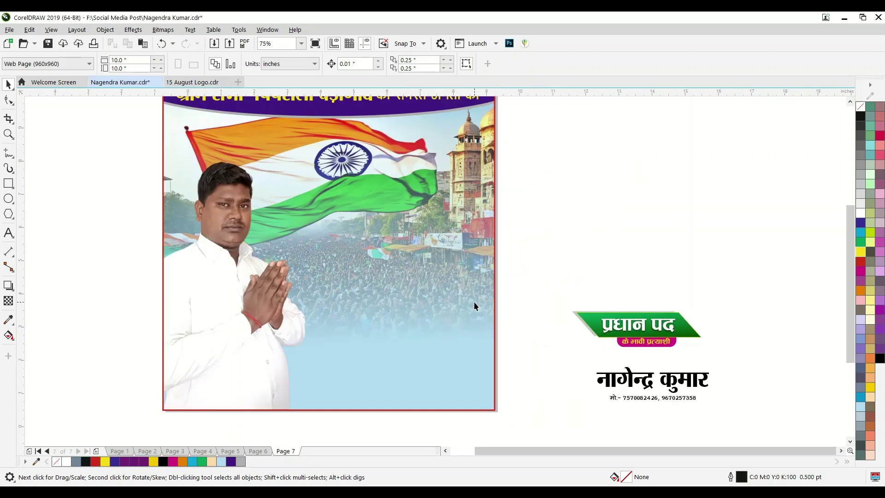
Mirror the orange-and-green swoosh and stretch it across the poster frame's full bottom width
scroll(423, 311, "down", 2)
scroll(505, 308, "down", 2)
scroll(505, 307, "down", 2)
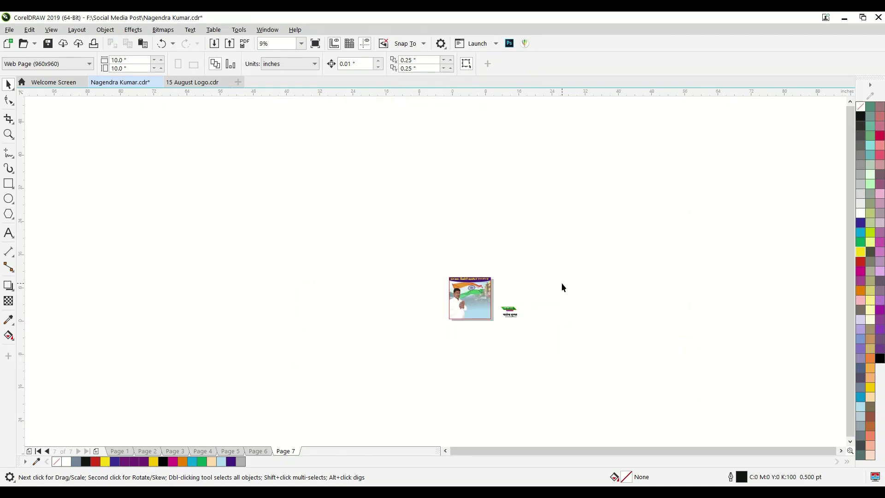
key("Tab")
scroll(494, 325, "up", 1)
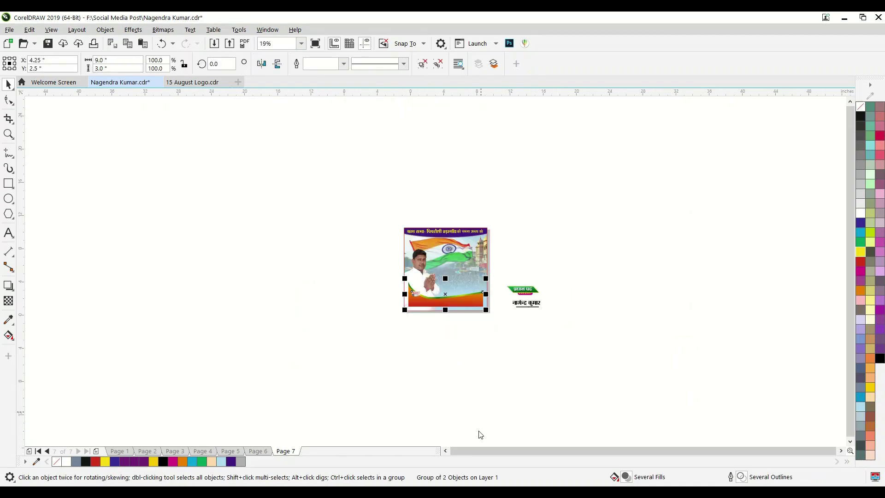
left_click(478, 432)
scroll(460, 410, "up", 1)
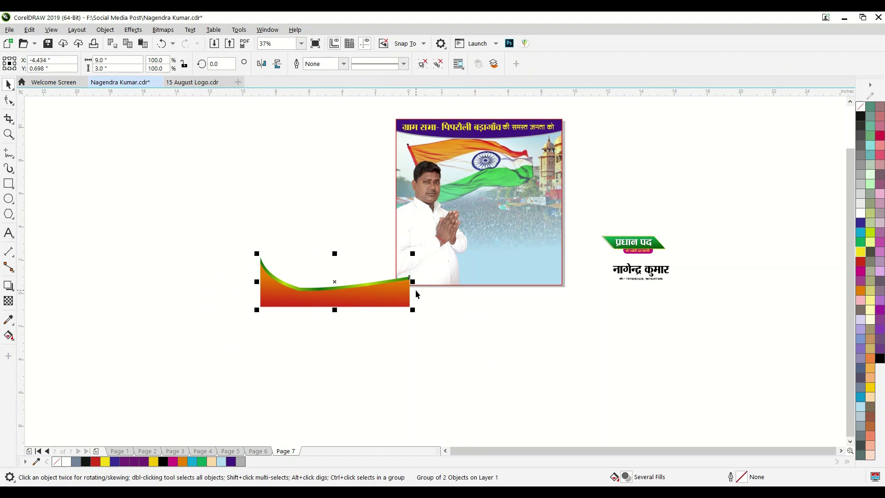
left_click(261, 65)
left_click_drag(310, 296, 433, 284)
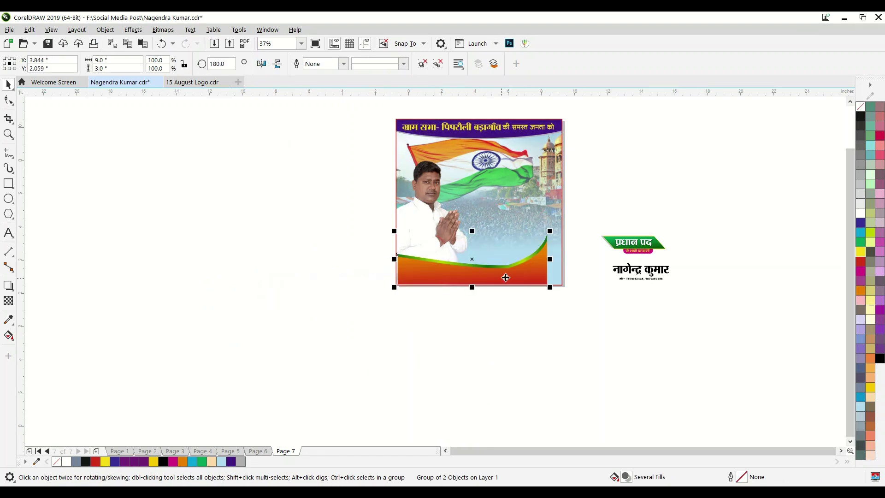
scroll(526, 266, "up", 2)
left_click_drag(559, 220, 586, 208)
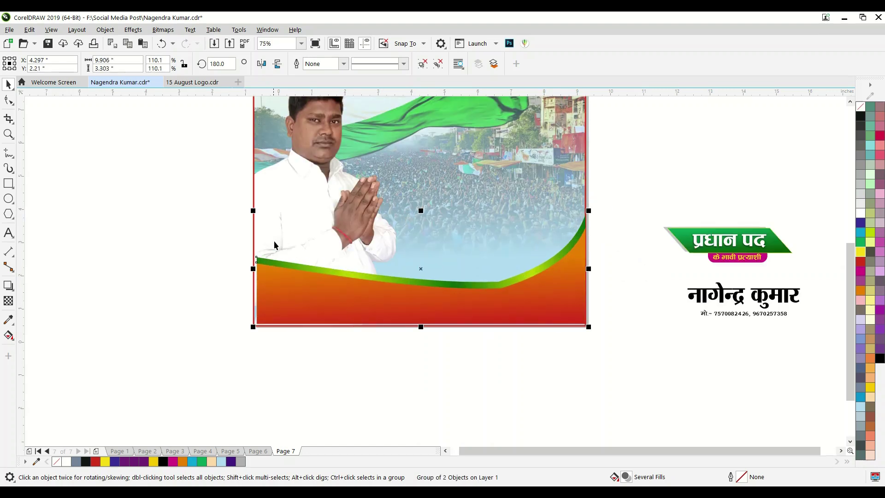
left_click_drag(252, 208, 248, 209)
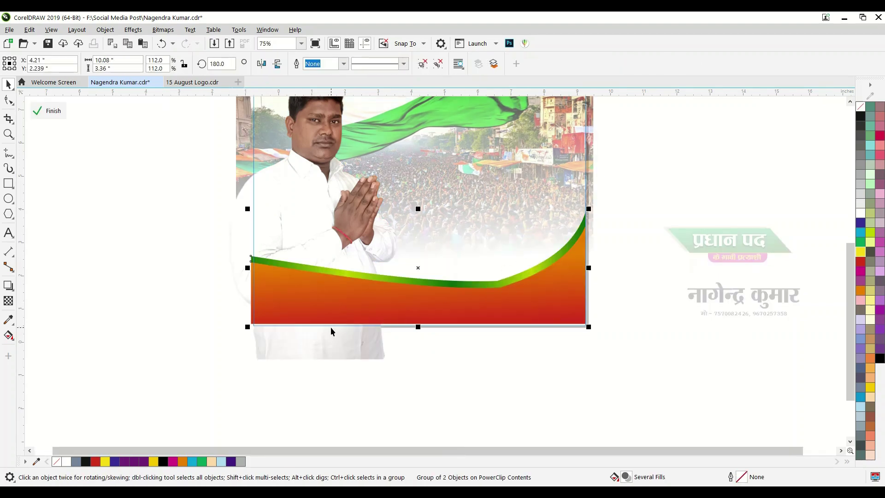
Bring the standing man's photo in front of the swoosh and finish the PowerClip edit
scroll(302, 316, "up", 3)
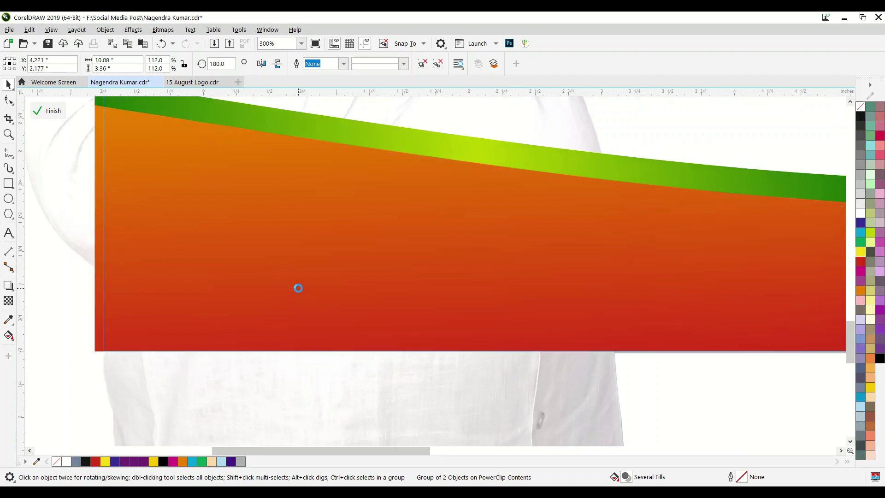
scroll(212, 331, "down", 2)
scroll(431, 309, "down", 2)
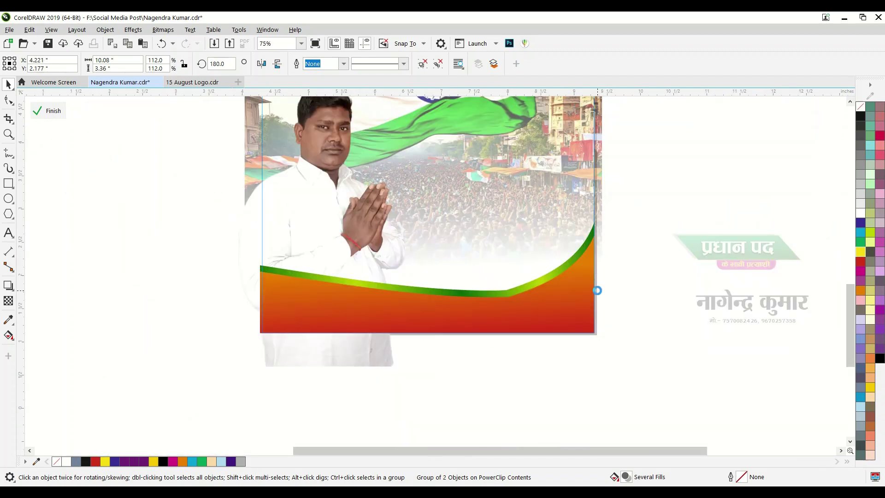
scroll(596, 291, "up", 3)
scroll(511, 295, "down", 2)
scroll(604, 257, "down", 2)
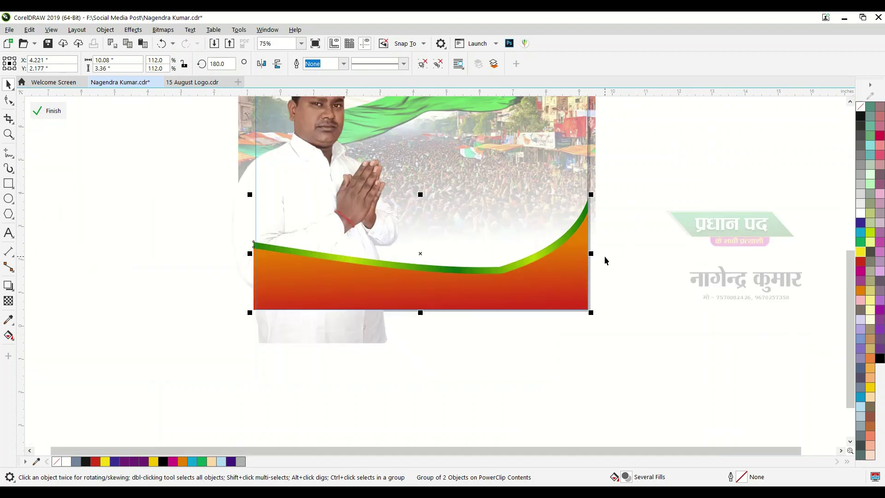
left_click(335, 209)
key("shift+Page_Up")
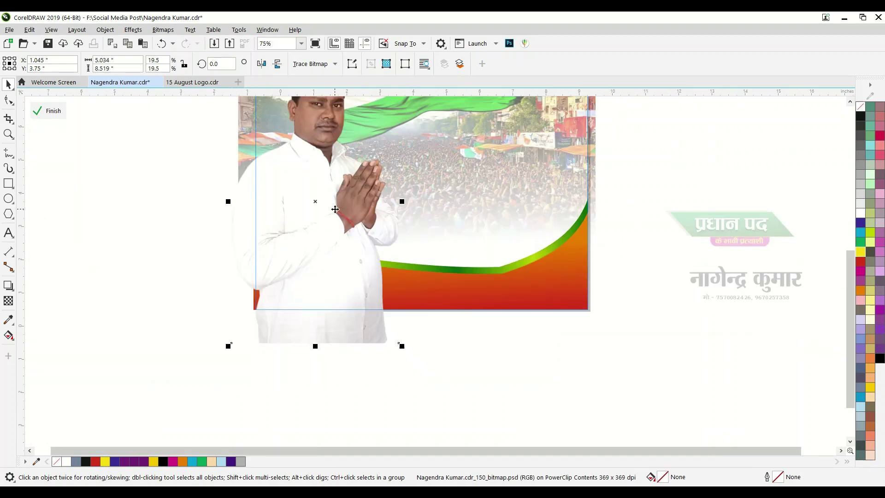
left_click(172, 284, "ctrl")
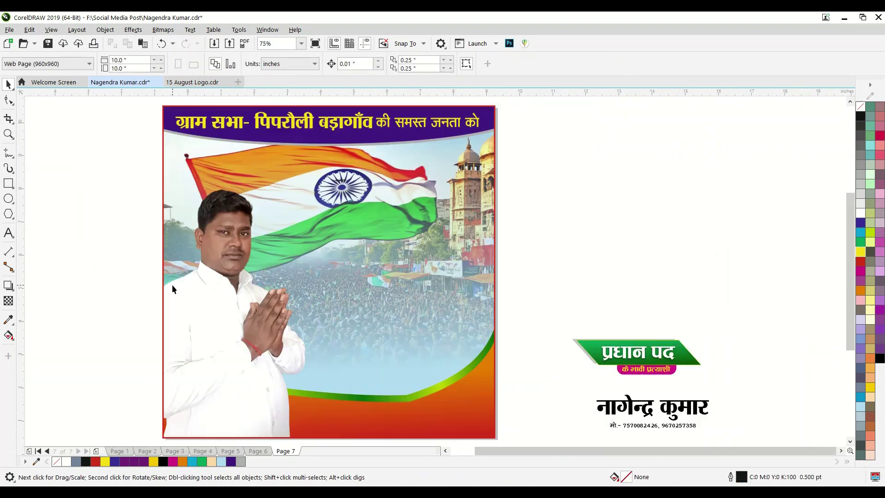
Move the name and phone number text onto the poster, nudging the phone line up under the name
scroll(440, 249, "down", 2)
scroll(433, 355, "up", 2)
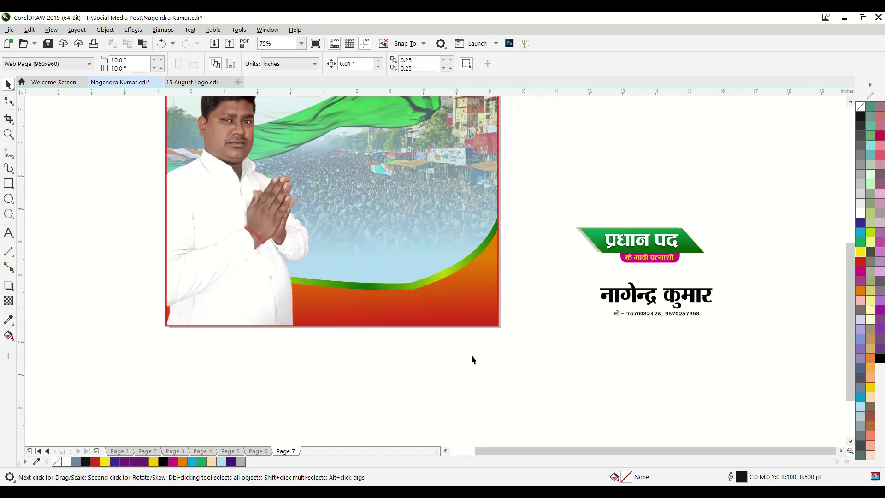
left_click_drag(772, 351, 772, 351)
left_click_drag(656, 305, 390, 318)
scroll(421, 349, "up", 2)
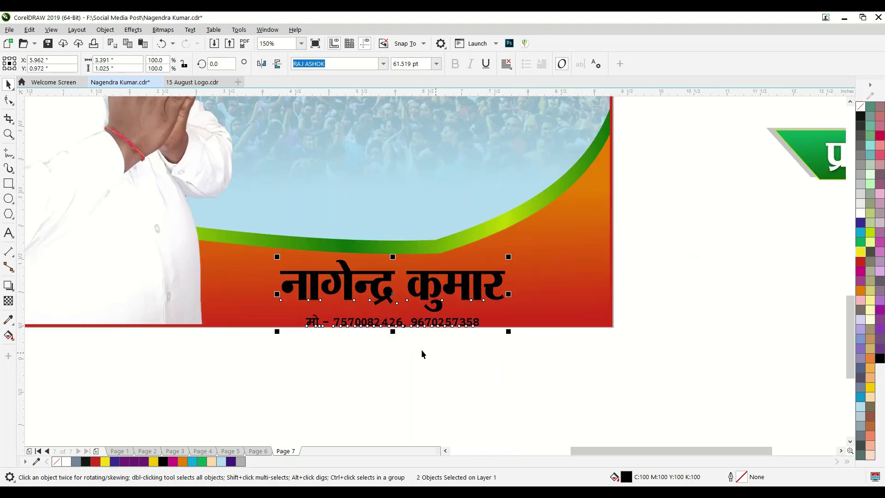
left_click(421, 349)
left_click_drag(563, 359, 265, 308)
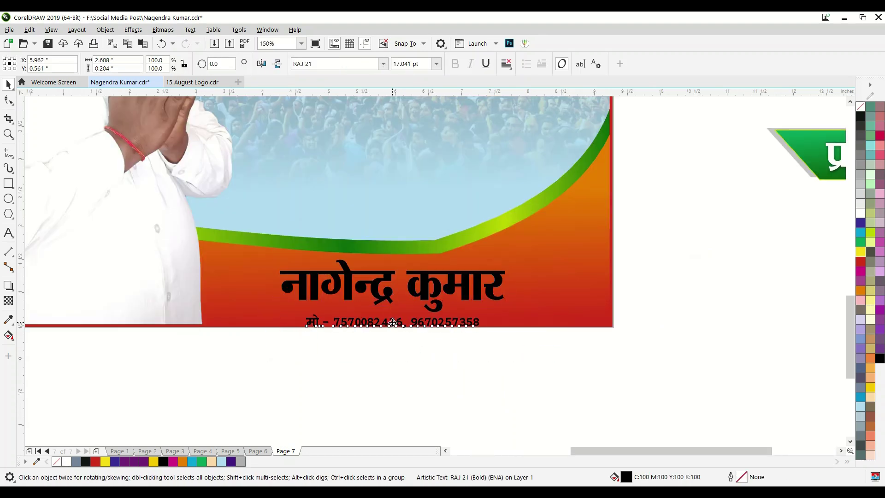
left_click_drag(392, 323, 392, 319)
Widen the name, make the name and phone white, shift both up-left, and reopen the frame contents
left_click(385, 278, "shift")
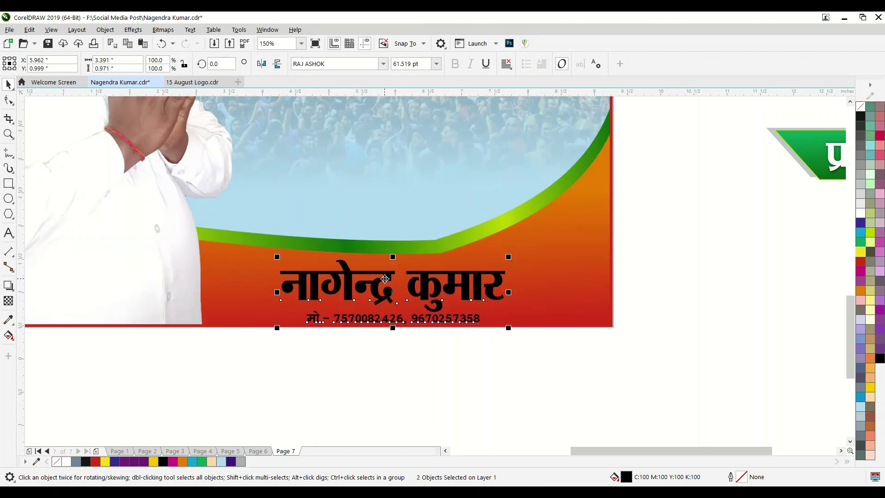
left_click(470, 370)
left_click(498, 297)
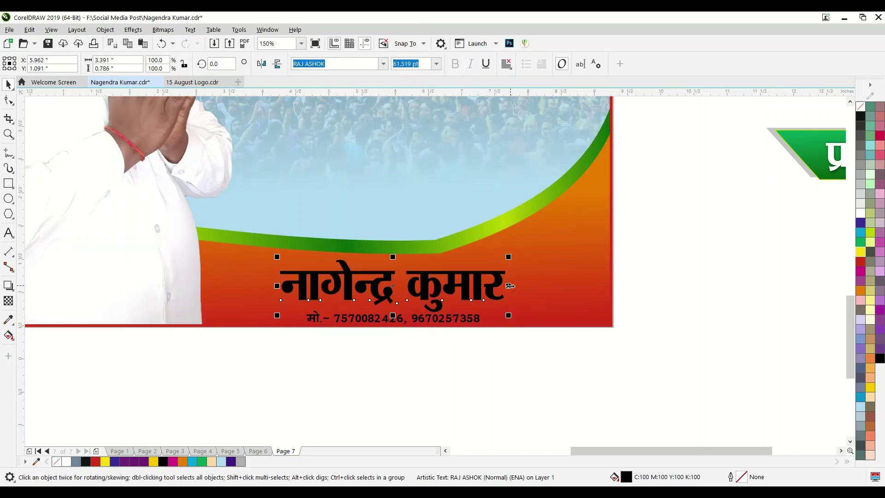
left_click_drag(510, 286, 517, 285)
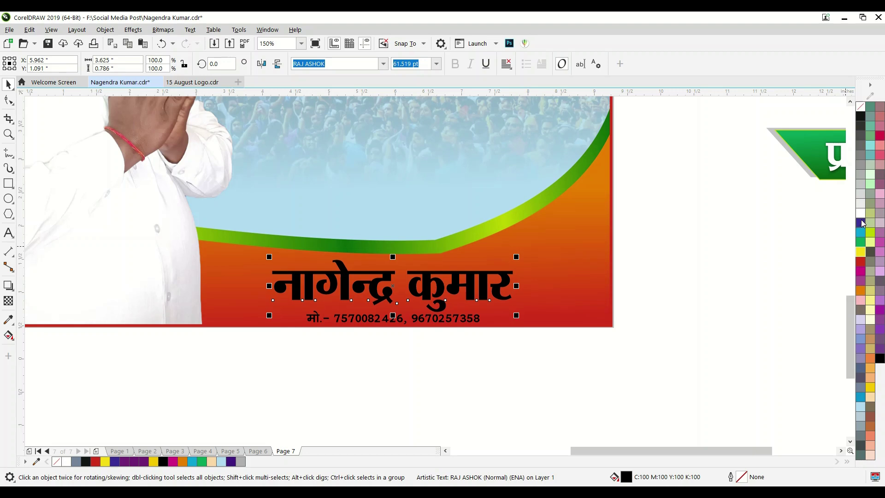
left_click(860, 216)
left_click(391, 318, "shift")
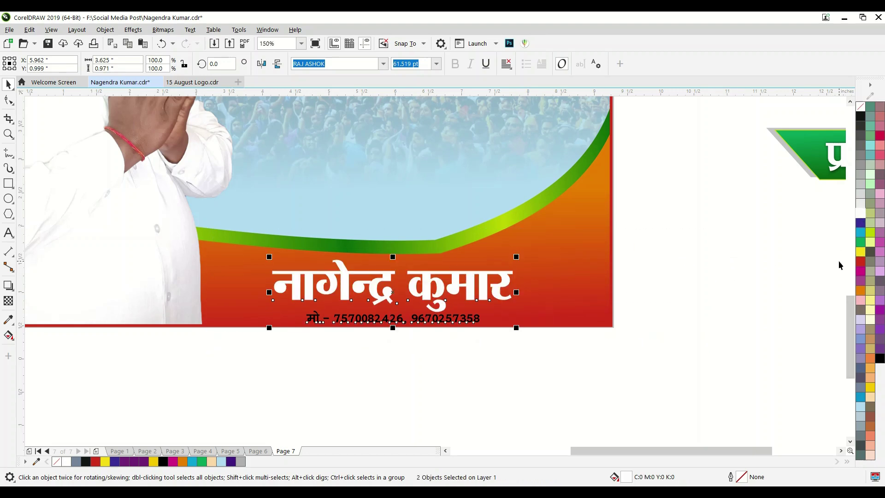
left_click(860, 213)
left_click_drag(391, 297, 387, 290)
left_click(399, 184)
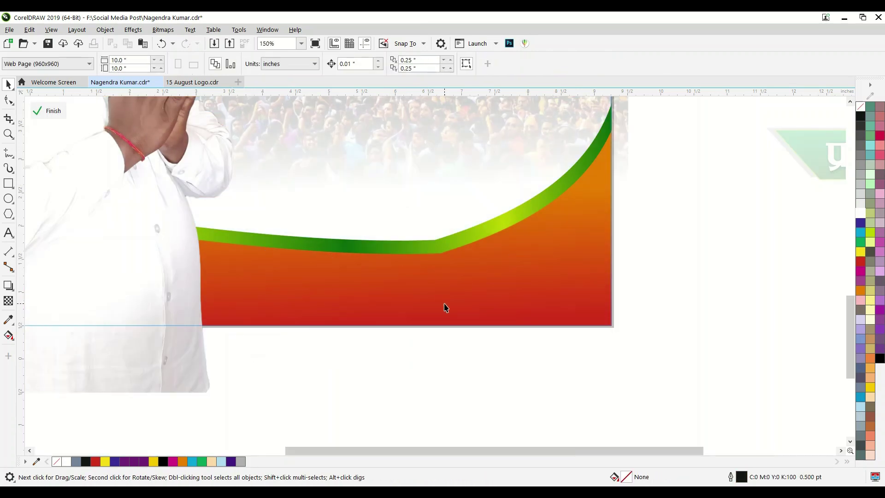
left_click(432, 297)
Raise the banner group slightly and show the orange-green swoosh's nodes with the Shape tool
left_click_drag(359, 296, 358, 290)
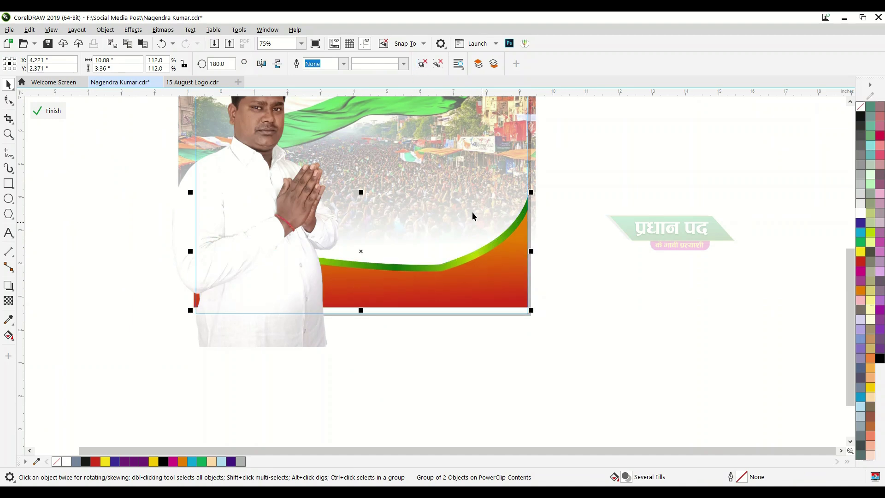
left_click(435, 306)
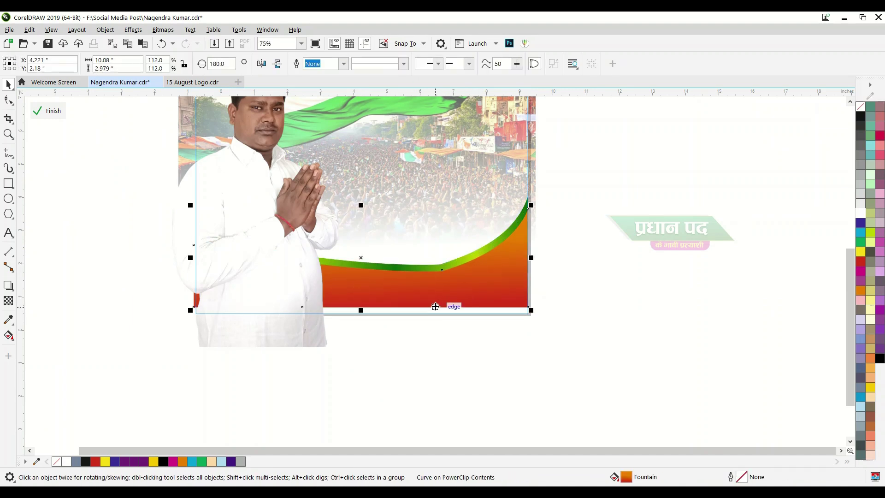
key("F10")
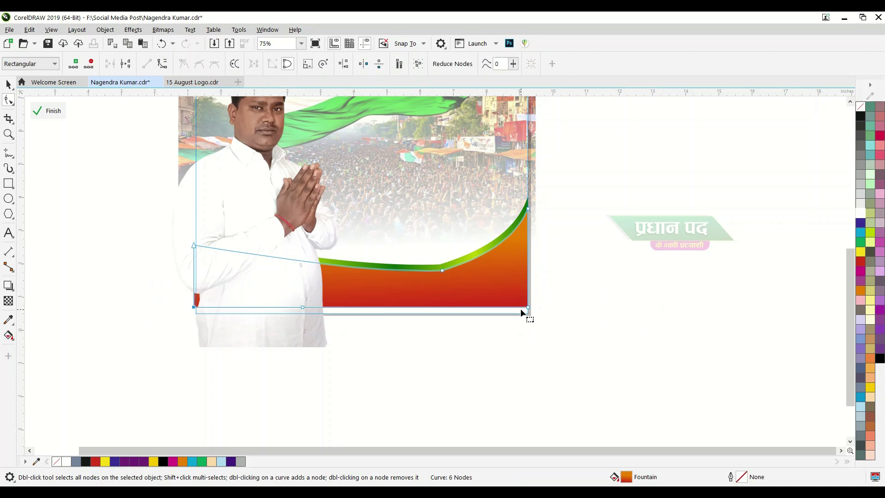
scroll(527, 311, "up", 1)
left_click_drag(530, 296, 533, 316)
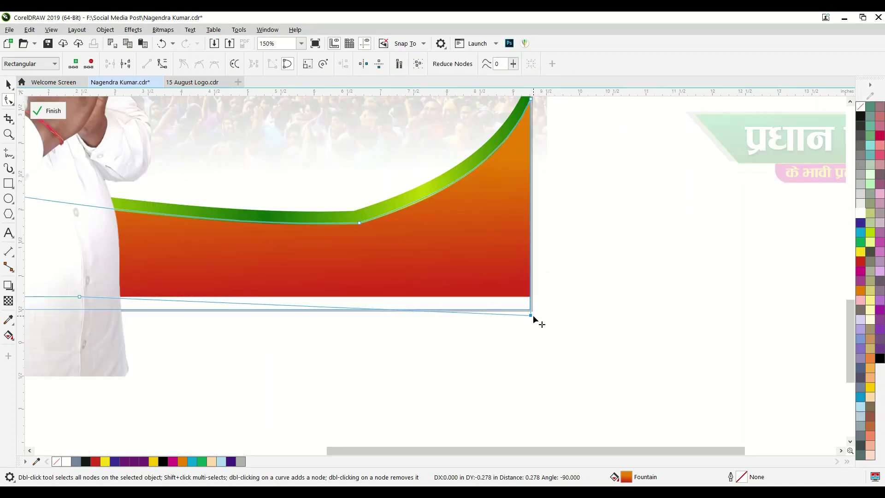
key("ctrl+z")
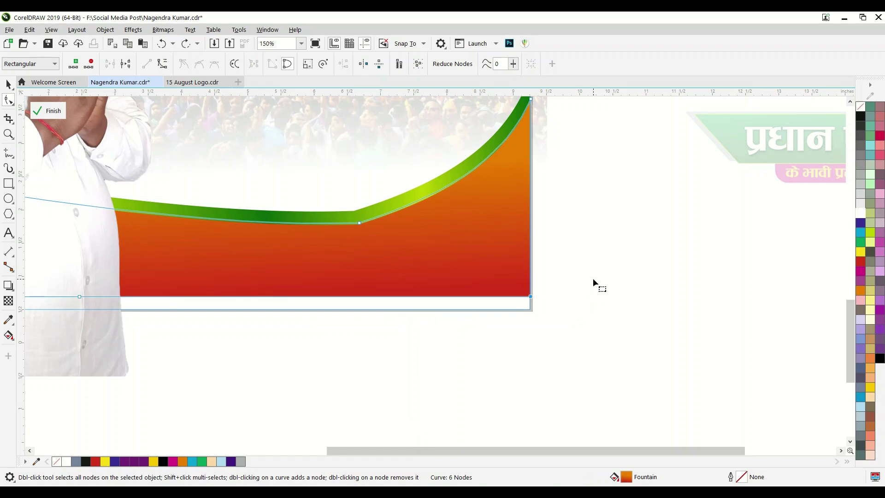
scroll(593, 279, "down", 1)
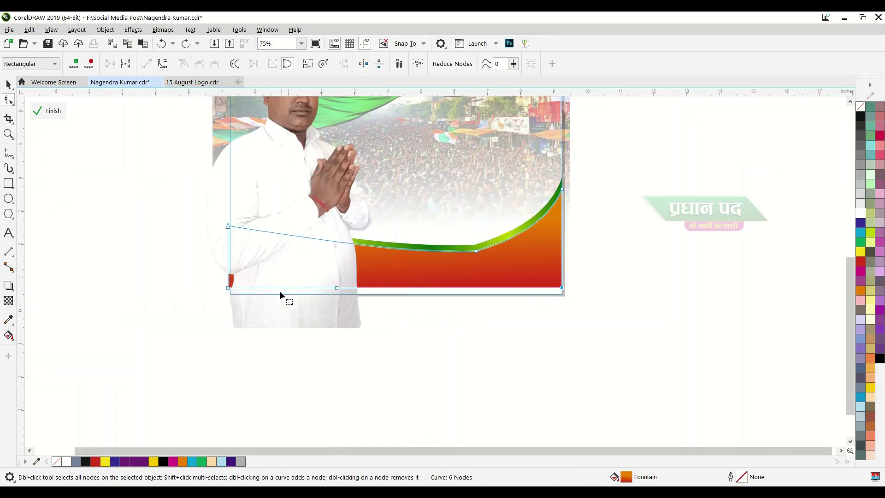
Delete the extra bottom node, lower the bottom-right node to the frame edge, and finish editing
key("Delete")
left_click_drag(207, 290, 617, 311)
scroll(546, 287, "up", 1)
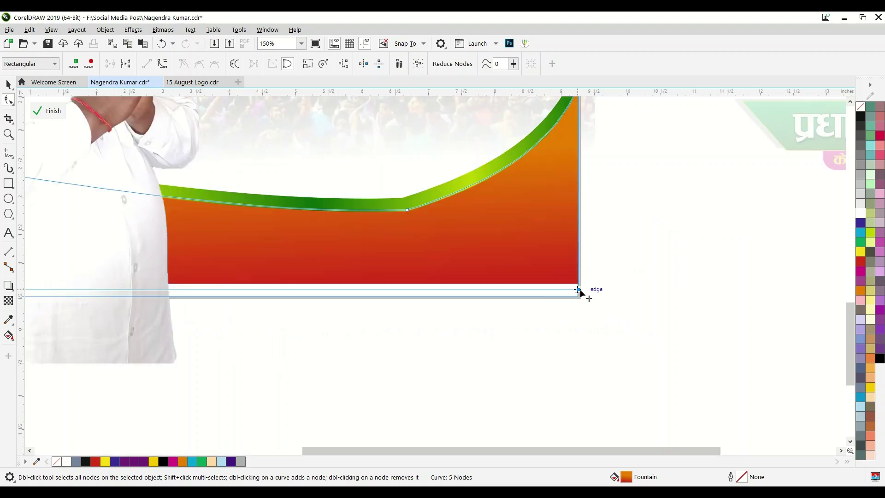
left_click_drag(579, 291, 582, 306)
left_click(46, 111)
scroll(211, 285, "down", 1)
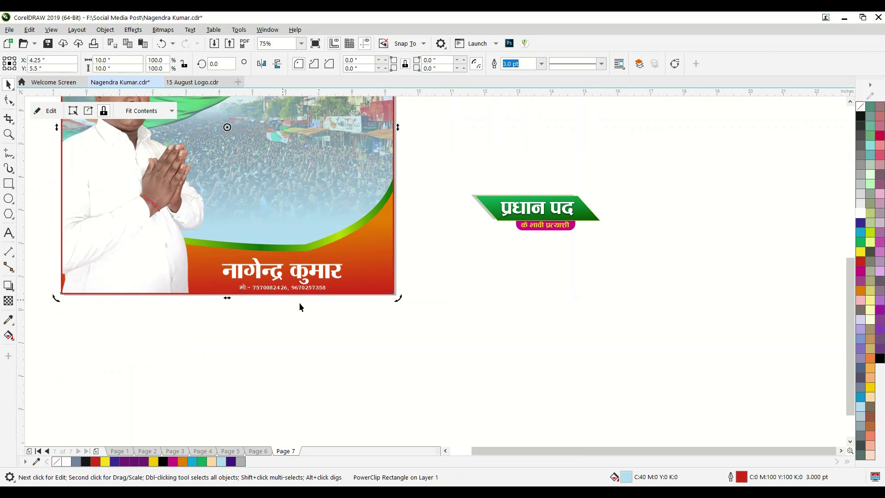
scroll(299, 303, "up", 1)
left_click_drag(506, 349, 174, 214)
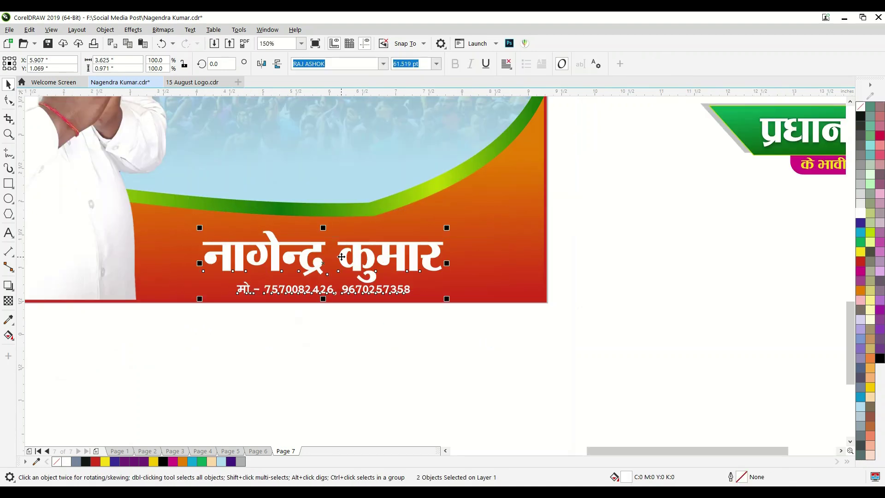
left_click_drag(319, 264, 319, 257)
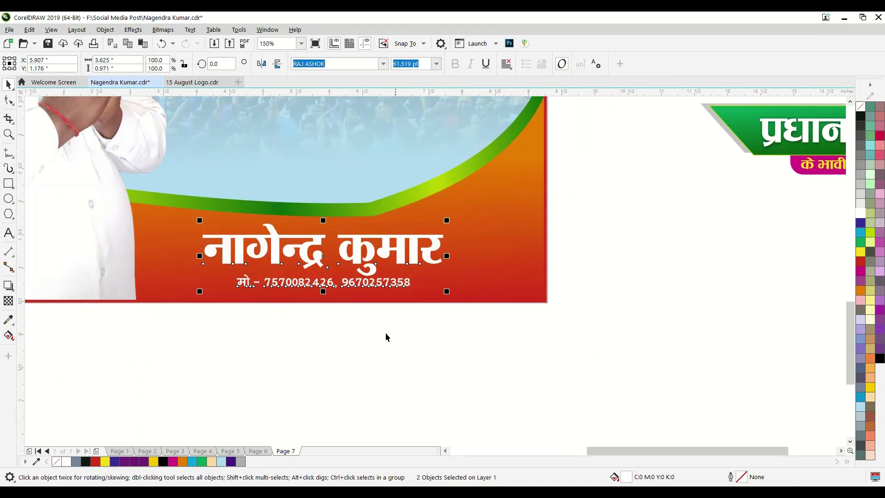
left_click(434, 331)
left_click_drag(434, 330, 189, 267)
left_click_drag(384, 280, 384, 288)
left_click(375, 273)
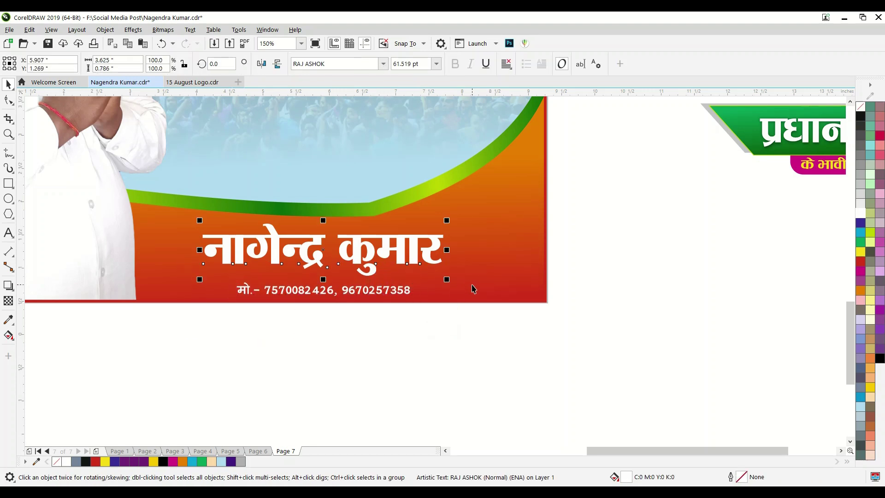
left_click_drag(447, 281, 466, 285)
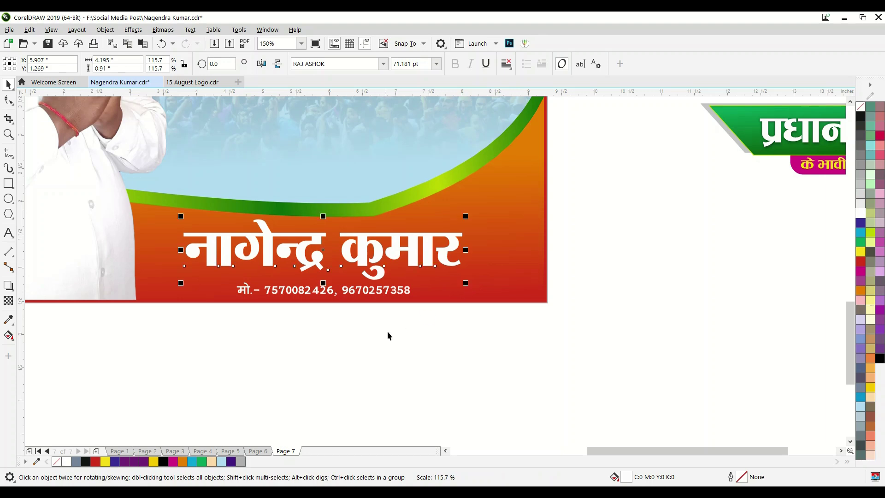
left_click(385, 343)
key("F3")
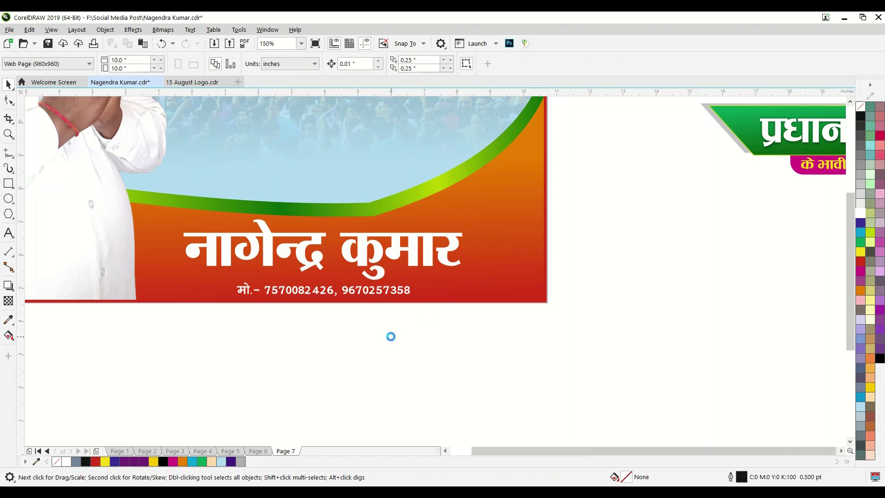
Ungroup the प्रधान पद banner and fill its background with the darkest purple shade
mouse_move(663, 377)
left_mouse_down()
mouse_move(368, 370)
mouse_move(378, 324)
left_mouse_up()
scroll(356, 336, "up", 5)
scroll(285, 311, "down", 5)
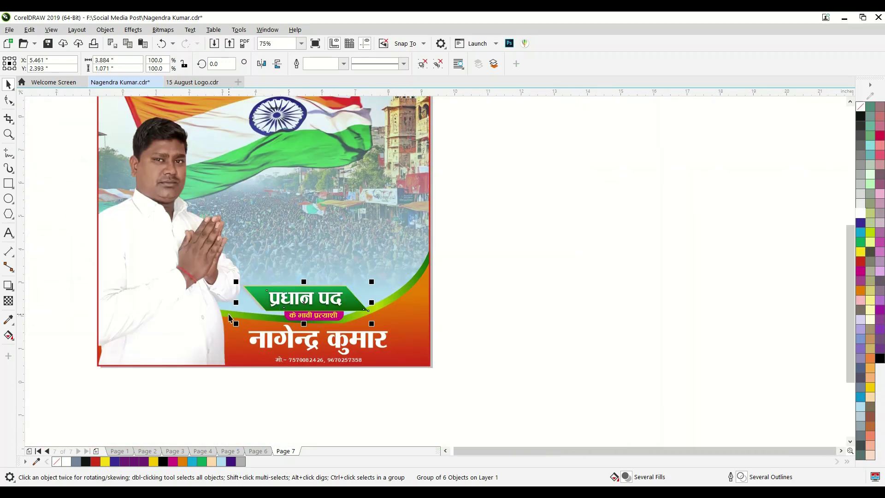
left_click_drag(311, 303, 522, 304)
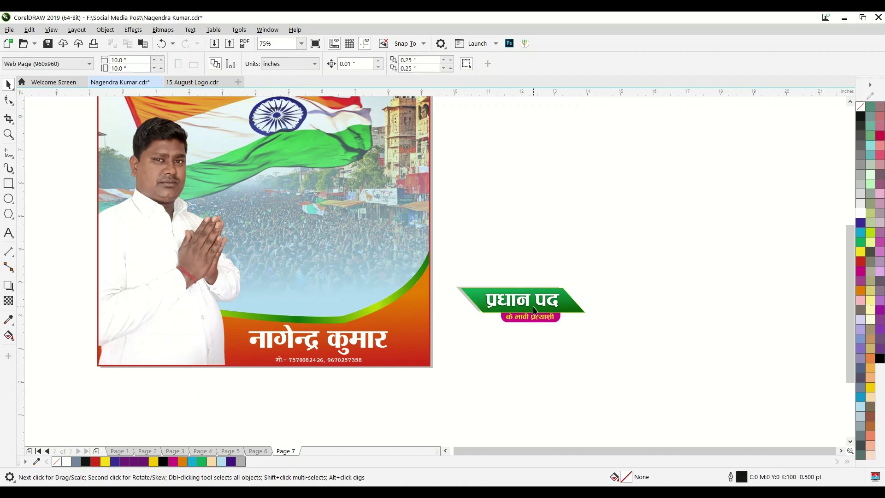
left_click(418, 66)
left_click(582, 311)
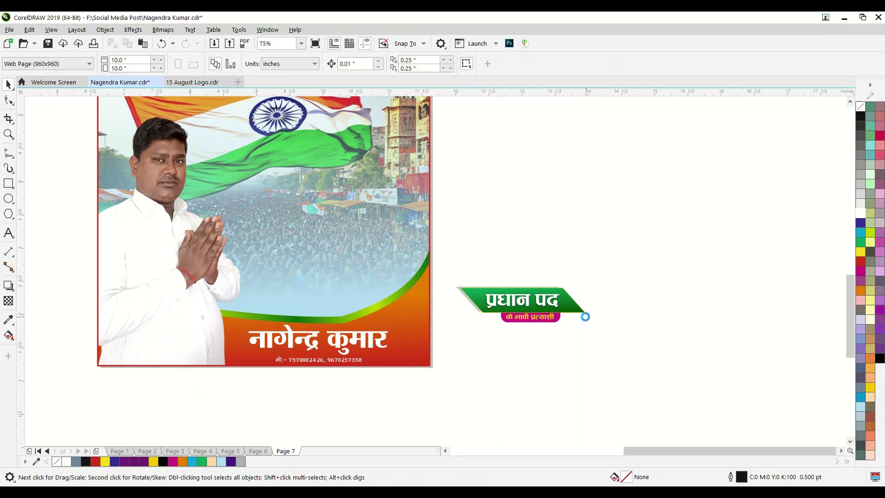
scroll(582, 311, "up", 2)
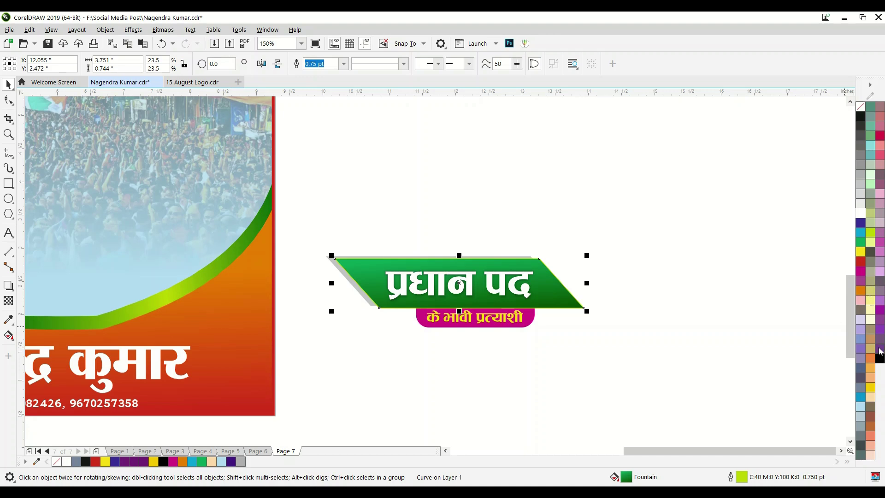
left_click(879, 350)
left_click(879, 350)
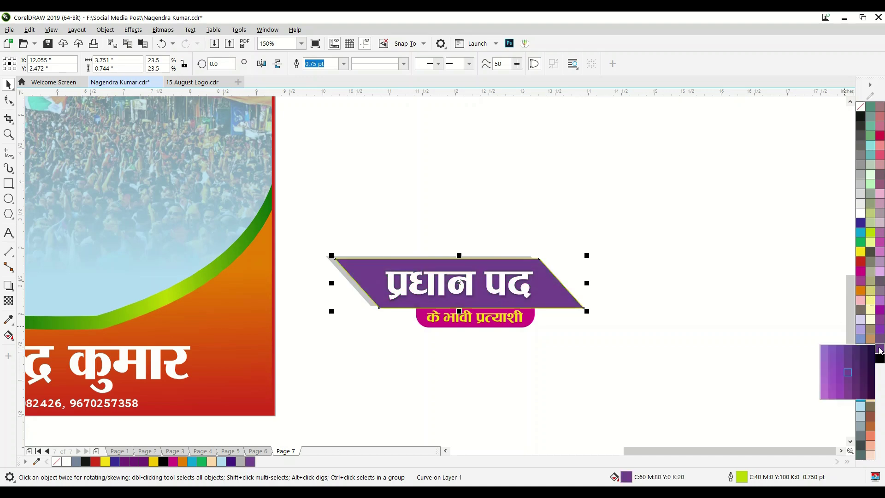
left_click(871, 397)
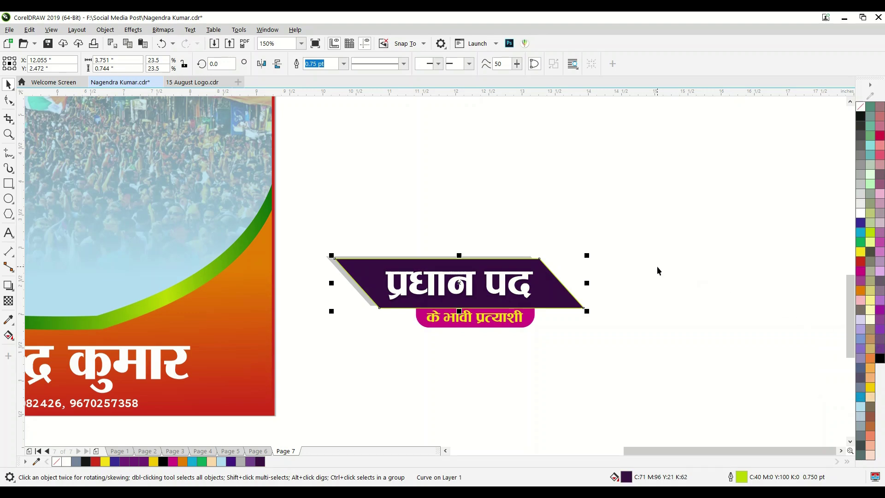
Colour the प्रधान पद title yellow and the के भावी प्रत्याशी subtitle white, then select all banner pieces
left_click(658, 270)
left_click(505, 284)
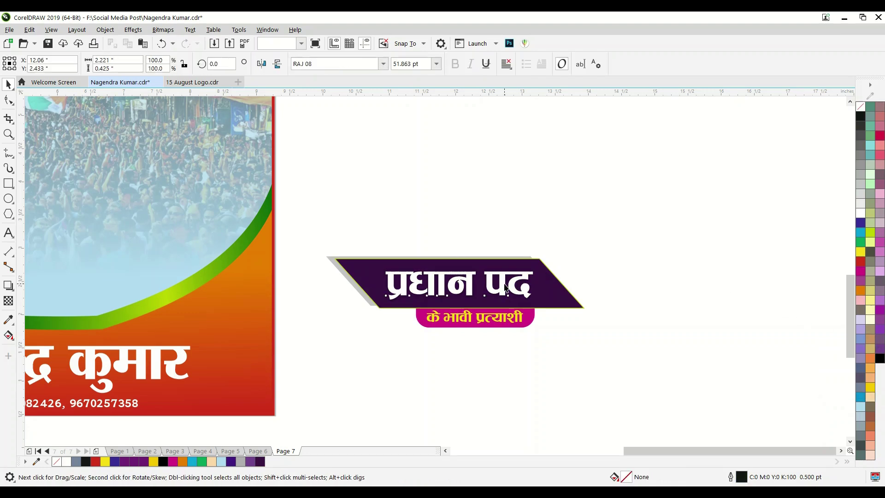
left_click(860, 251)
left_click(452, 334)
left_click(462, 320)
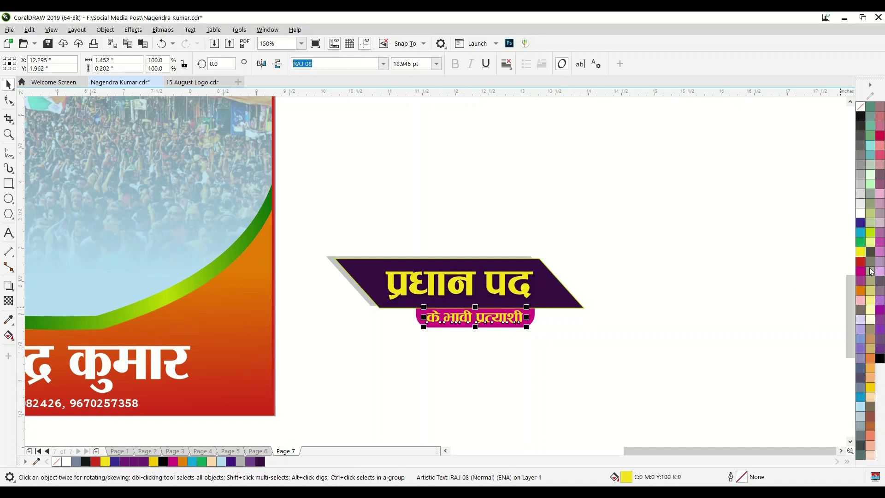
left_click(860, 215)
left_click_drag(687, 202, 369, 338)
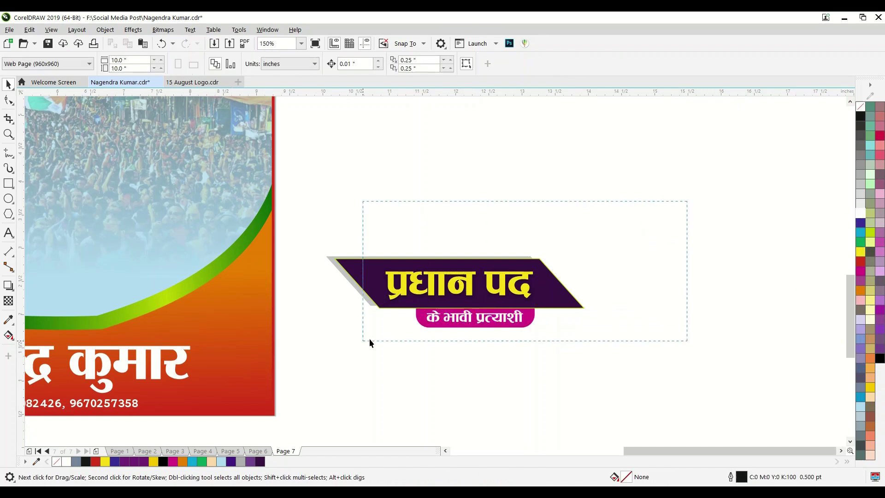
left_click_drag(251, 382, 250, 382)
left_click(590, 284)
left_click(548, 293)
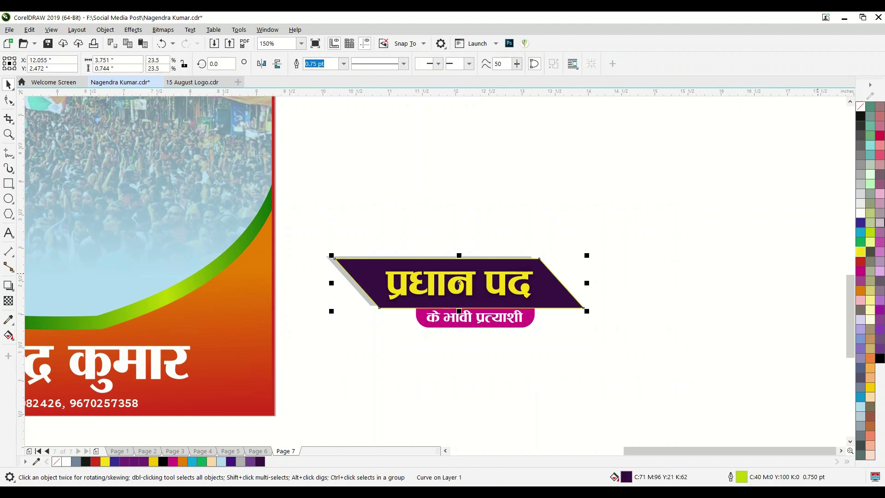
left_click_drag(585, 212, 378, 372)
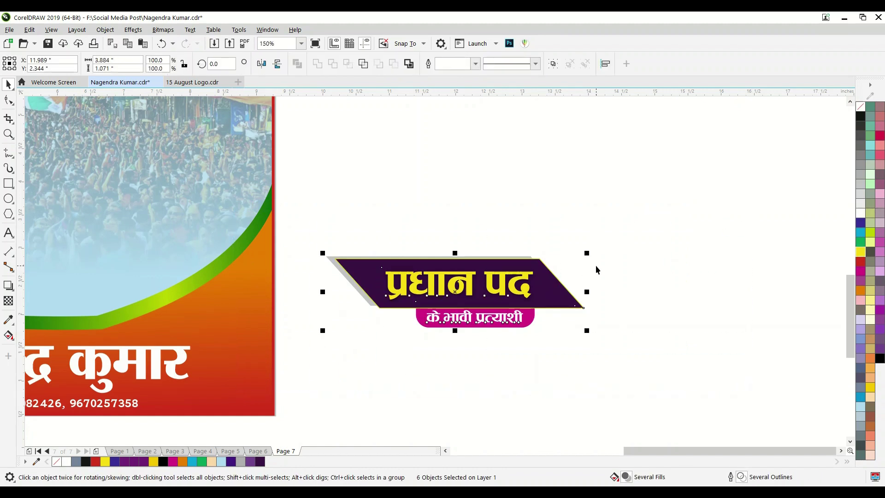
Group the banner pieces and place the badge on the poster just above the name
key("ctrl+g")
scroll(675, 274, "down", 1)
left_click_drag(566, 283, 360, 286)
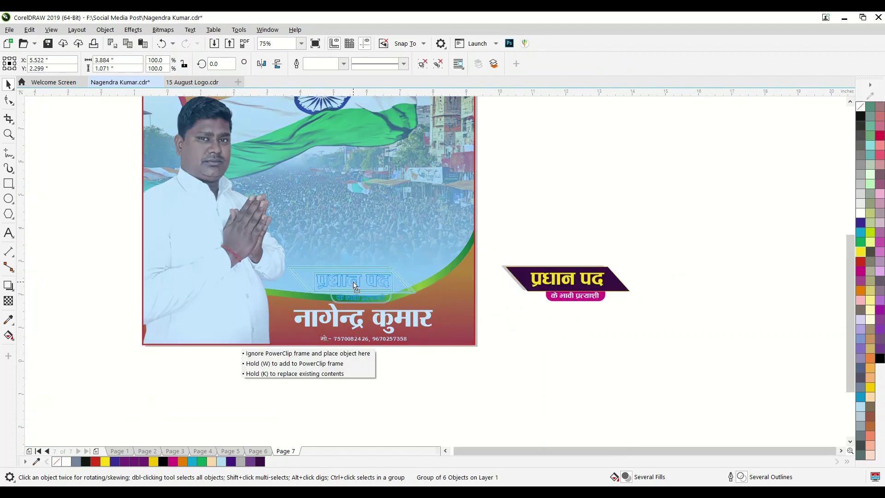
scroll(360, 285, "up", 1)
left_click_drag(361, 286, 359, 282)
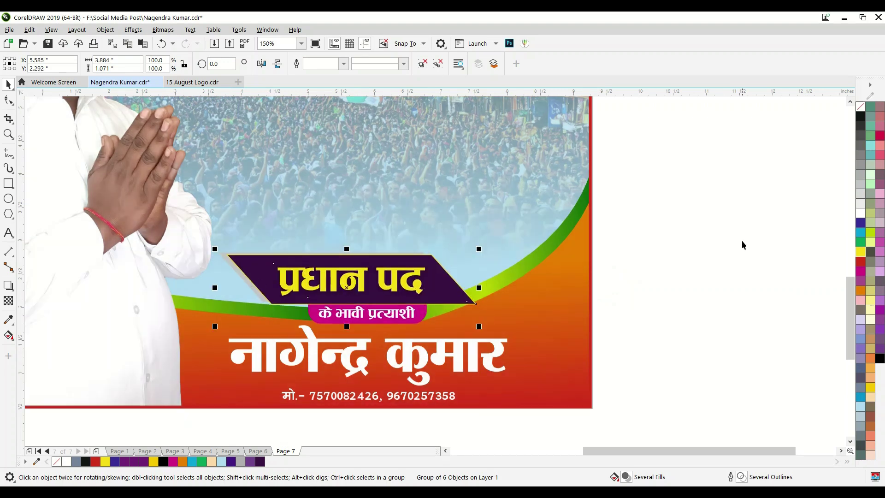
left_click(731, 249)
key("shift+F4")
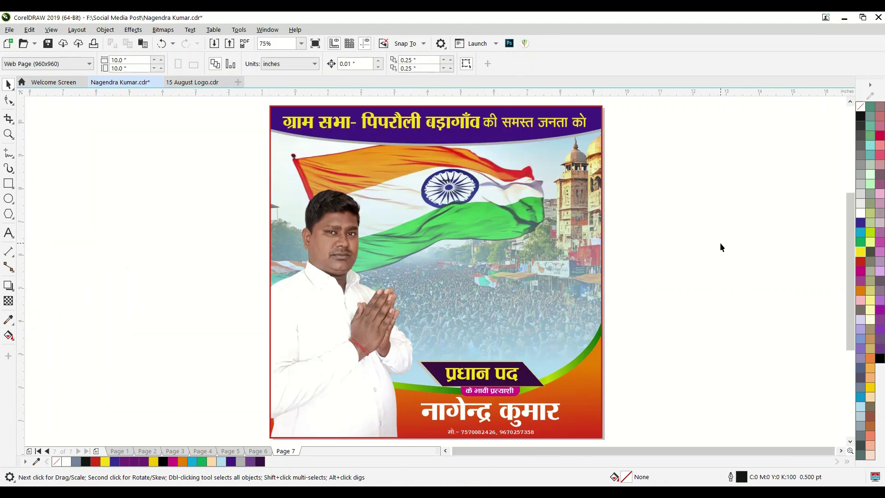
Save the poster, accepting the Font Embedding Issues warning
key("ctrl+s")
left_click(474, 283)
left_click_drag(128, 223, 234, 266)
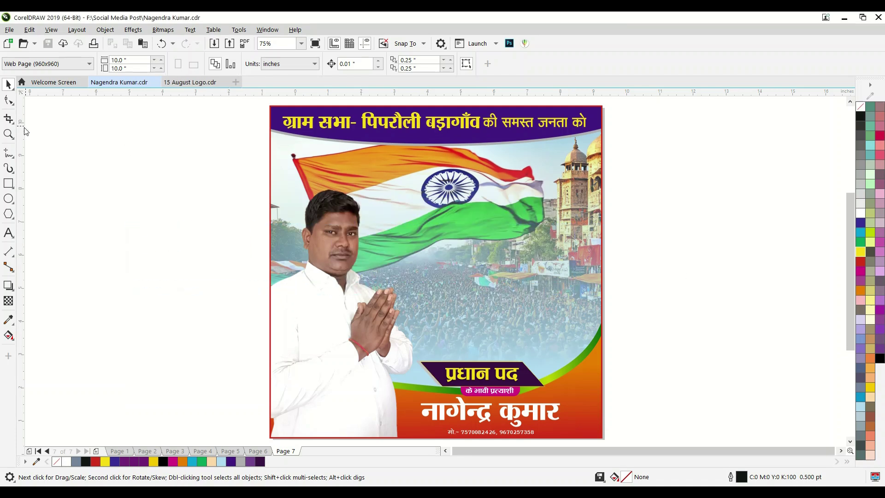
Pick the top स्वतंत्रता दिवस greeting on page 1 of 15 August Logo.cdr, then return to the poster
left_click(171, 84)
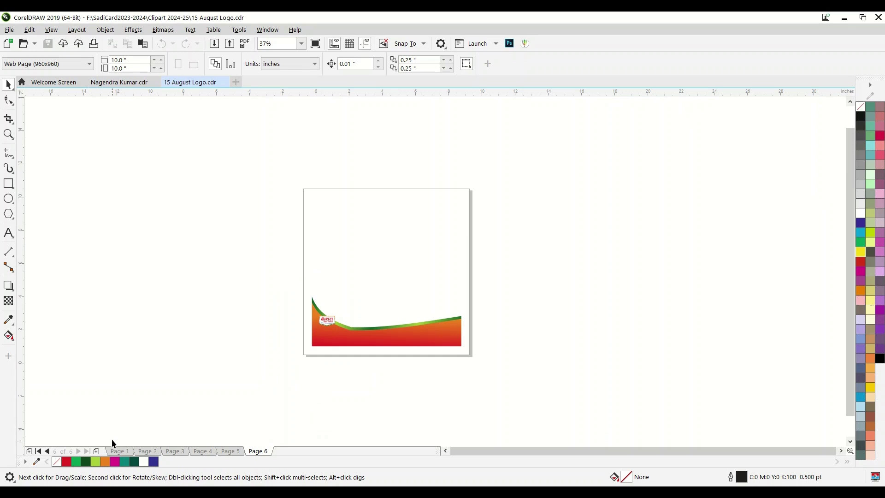
left_click(117, 450)
key("shift+F4")
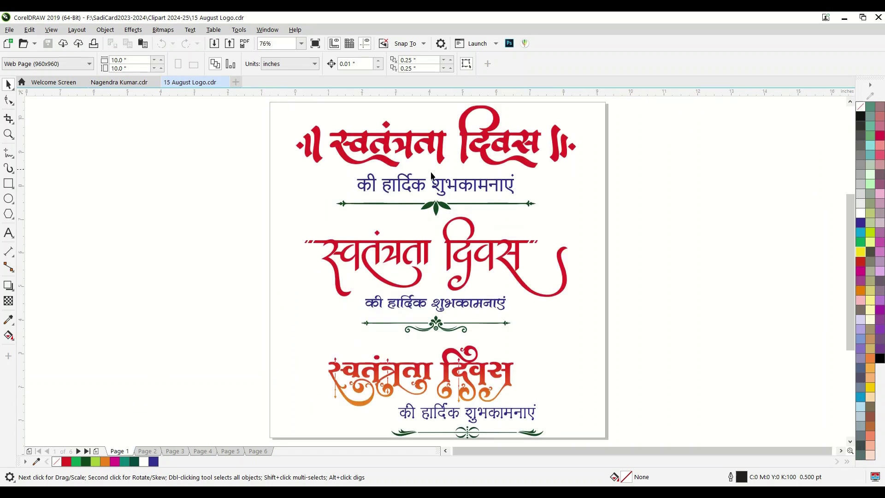
left_click(438, 150)
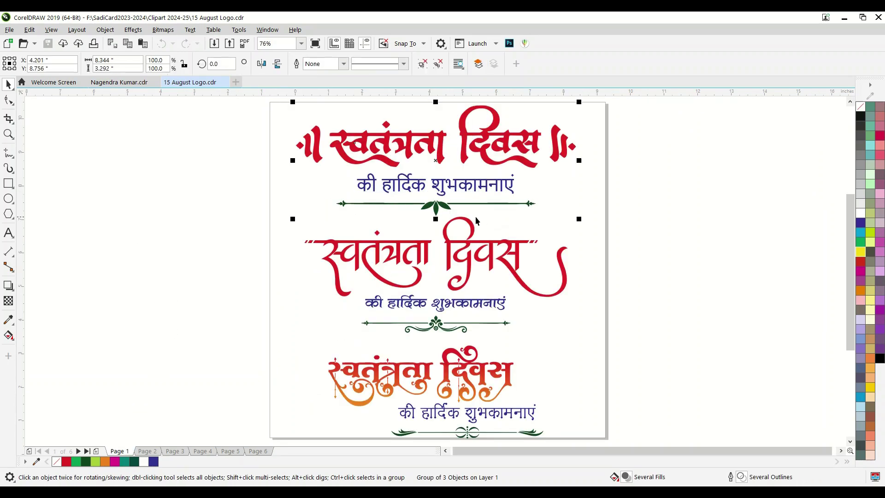
left_click(585, 209)
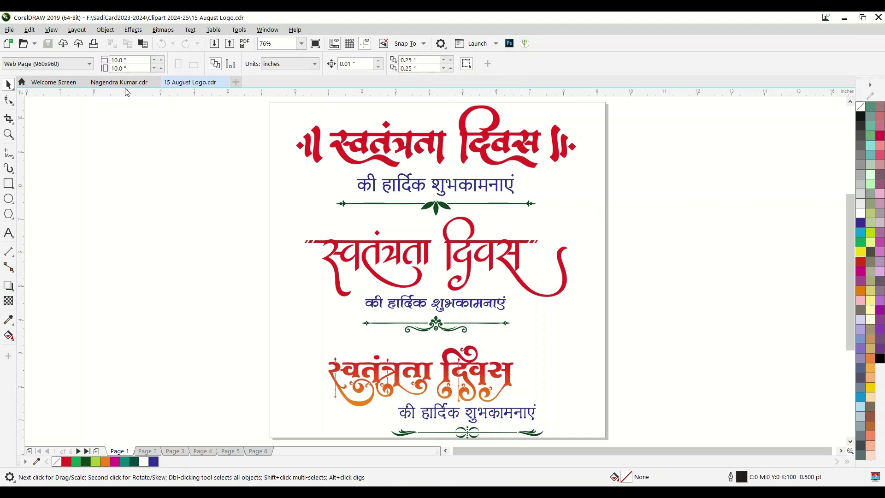
left_click(126, 84)
Paste the स्वतंत्रता दिवस title group, then scale and position it beside the leader's photo
key("ctrl+v")
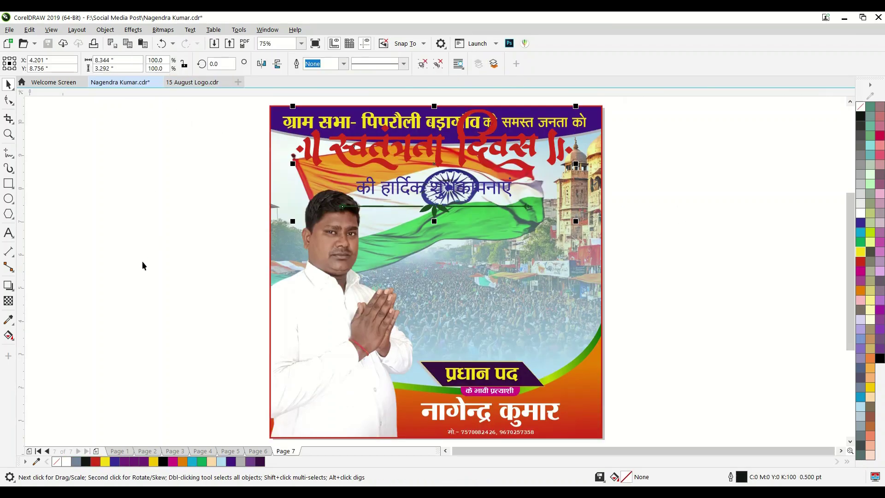
mouse_move(461, 213)
left_mouse_down()
mouse_move(649, 349)
mouse_move(520, 291)
left_mouse_up()
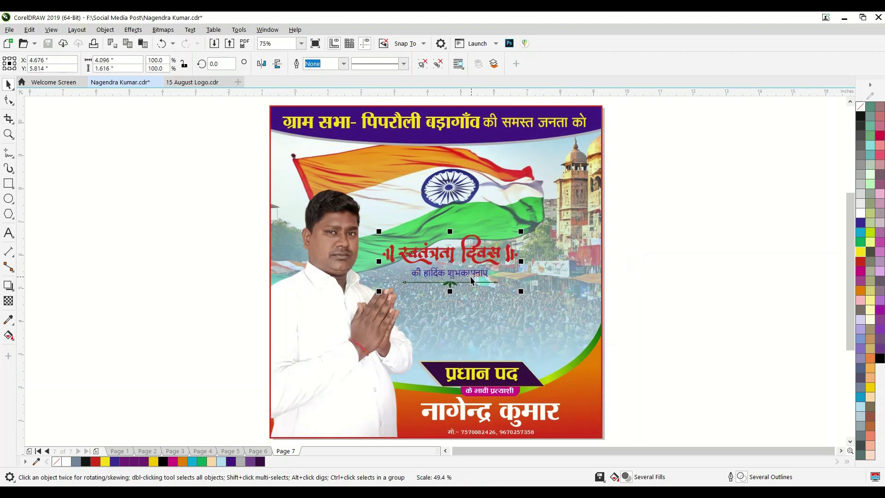
left_click_drag(450, 264, 493, 325)
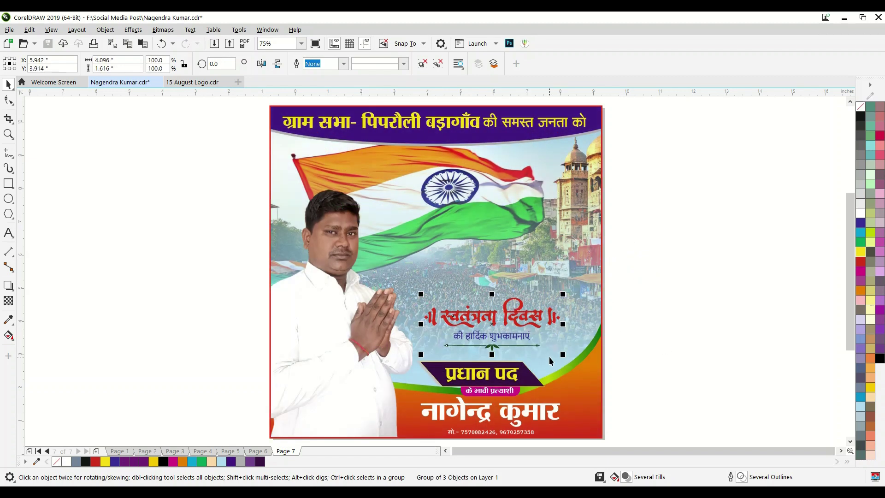
key("ctrl+s")
scroll(586, 293, "up", 2)
scroll(552, 276, "up", 2)
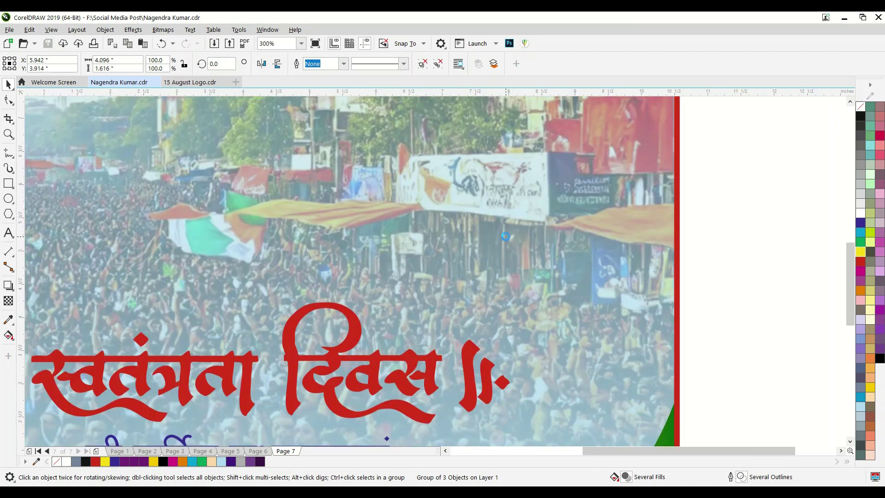
scroll(509, 260, "down", 4)
left_click_drag(508, 250, 540, 237)
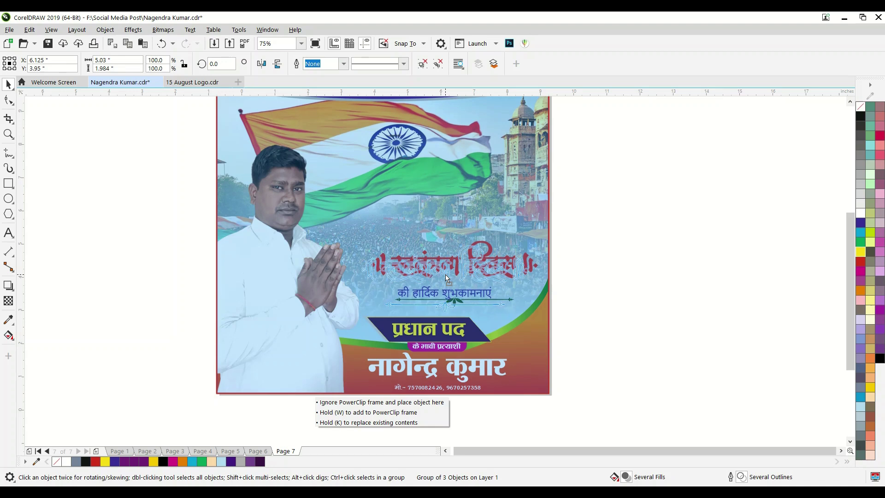
left_click_drag(450, 274, 440, 279)
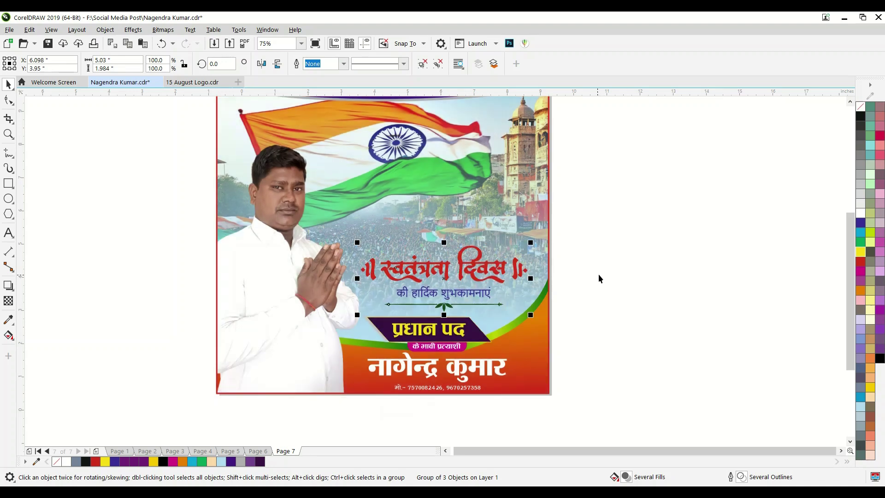
scroll(482, 285, "up", 2)
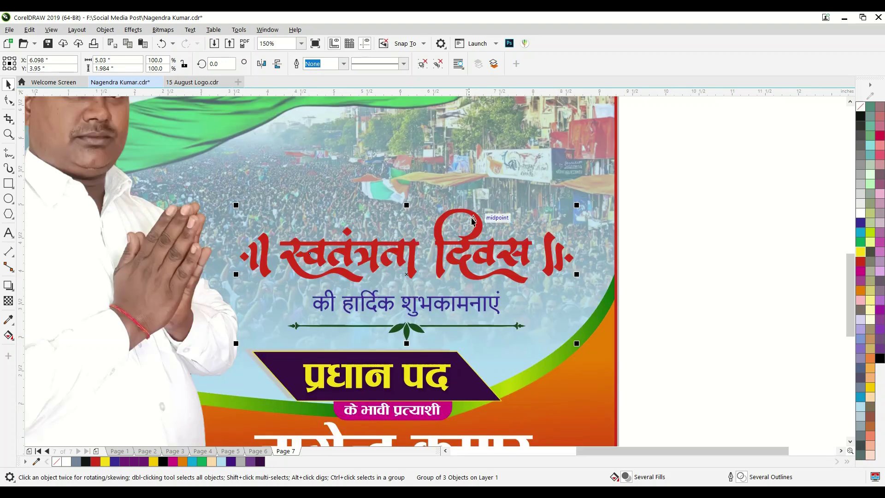
Give the red स्वतंत्रता दिवस heading a 3 pt outline
left_click(547, 266, "ctrl")
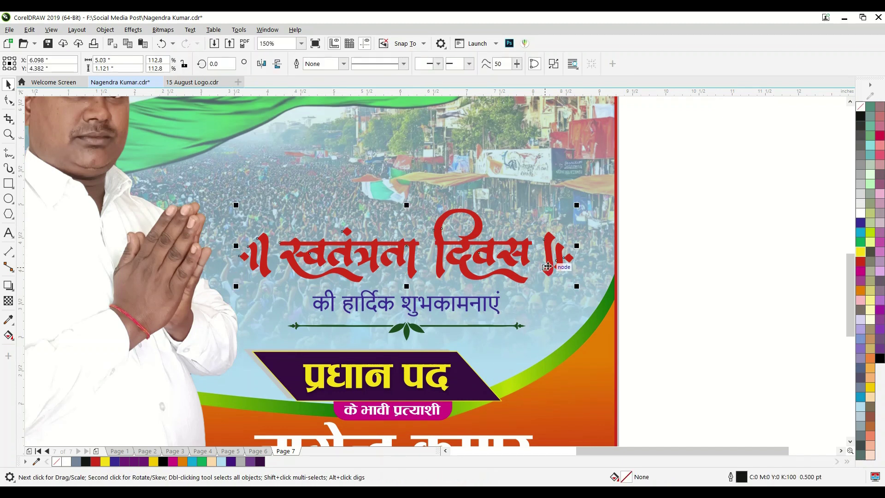
key("F12")
left_click(371, 214)
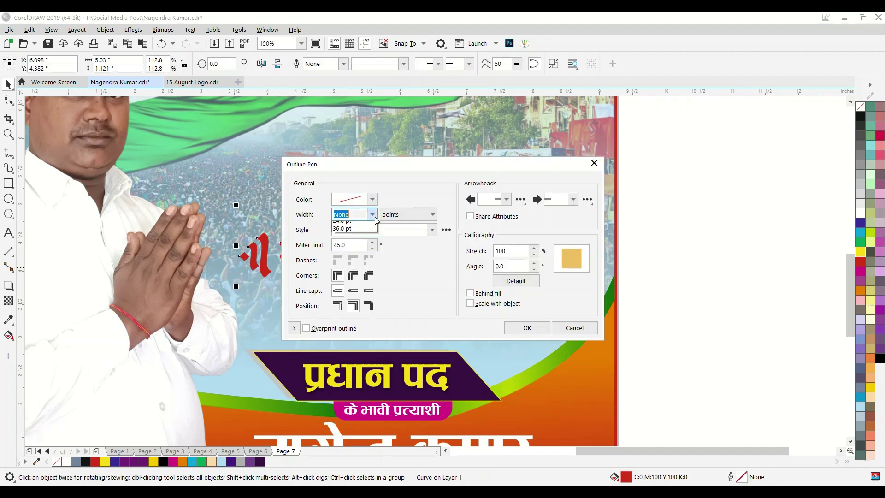
left_click(354, 272)
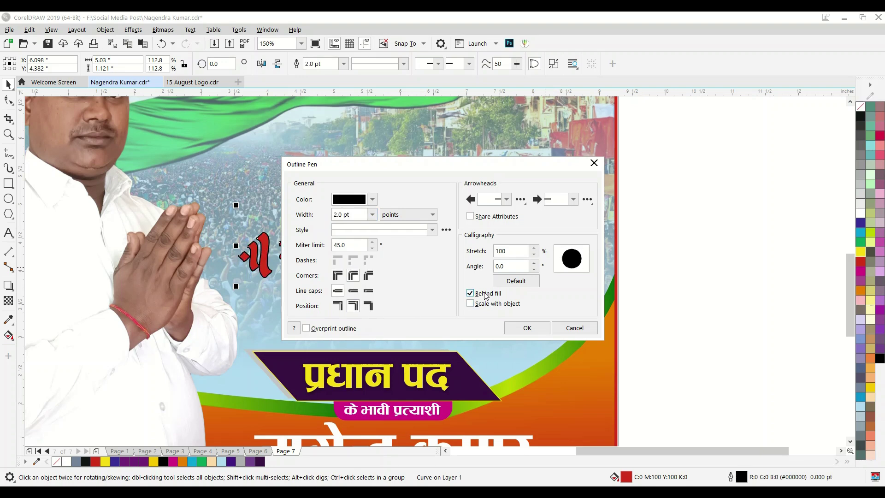
left_click(372, 214)
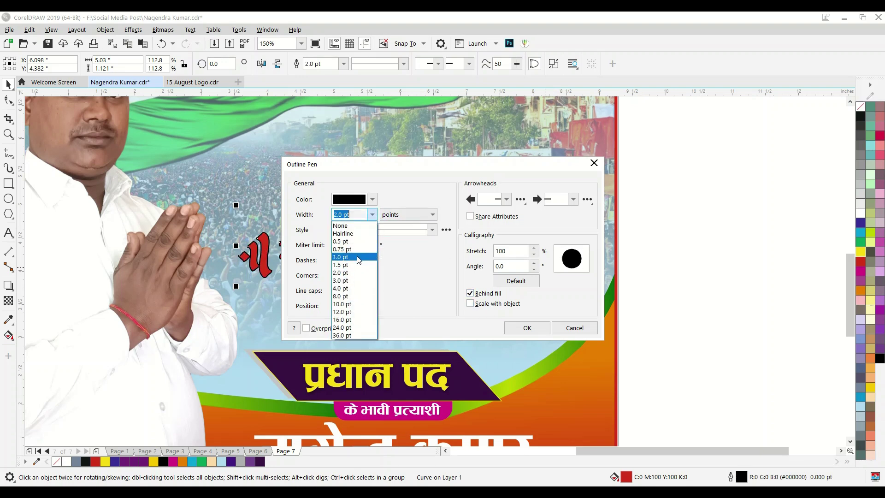
left_click(355, 280)
left_click(526, 328)
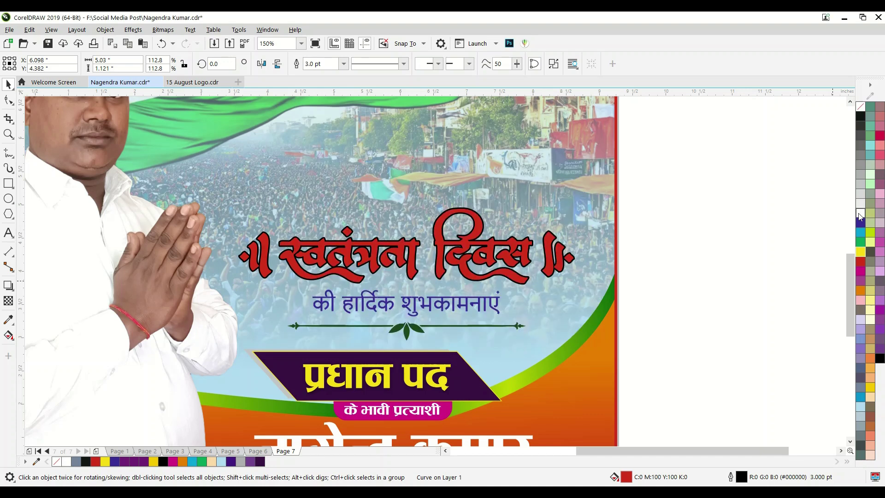
Thicken the red heading's outline to 8 pt white, drawn behind the fill
left_click(753, 264)
left_click(456, 267)
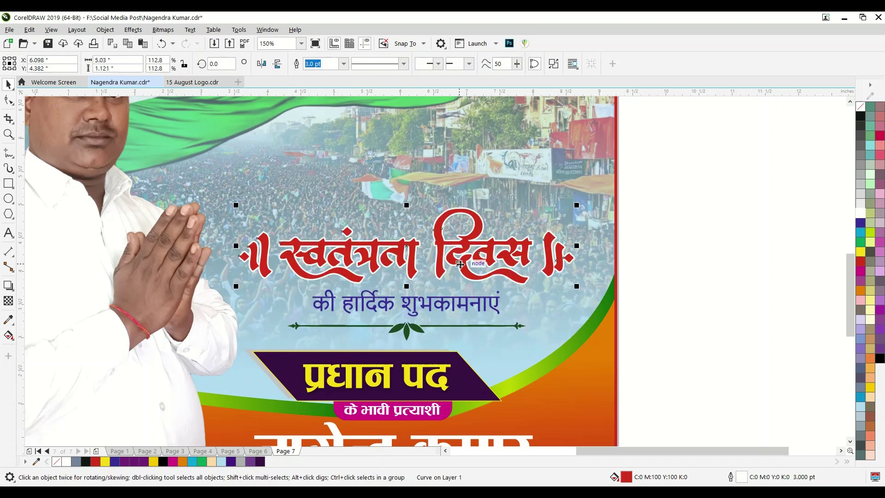
key("F12")
left_click(372, 214)
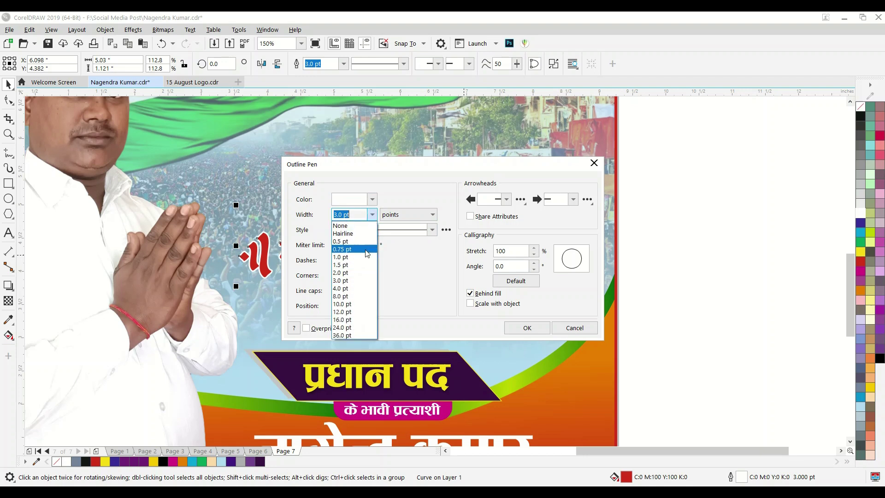
left_click(353, 295)
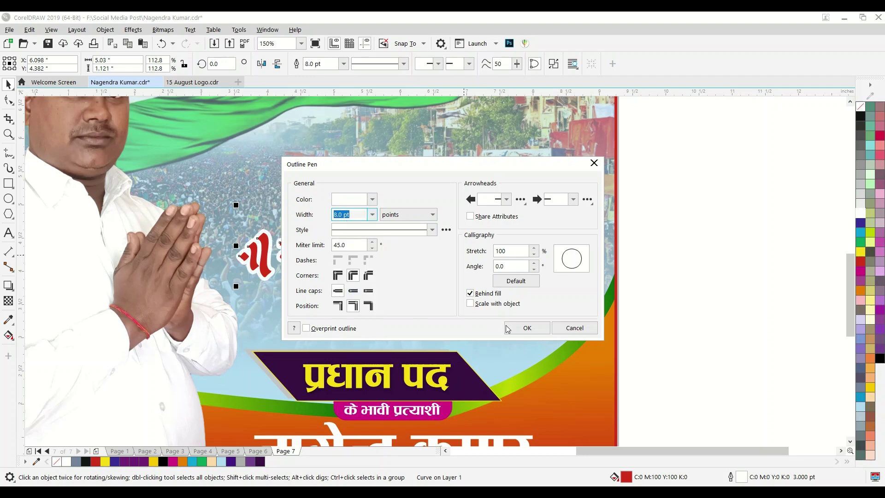
left_click(526, 327)
left_click(472, 312)
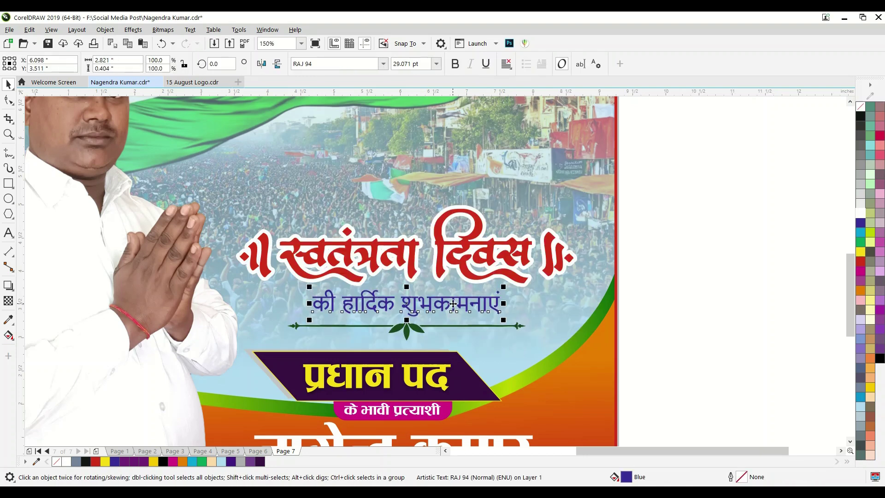
Give the blue की हार्दिक शुभकामनाएं line a 4 pt white outline
key("F12")
left_click(372, 214)
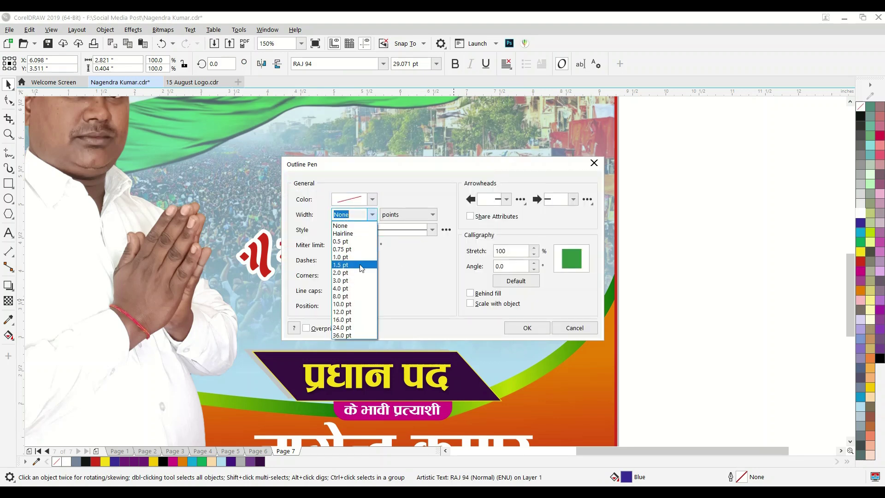
left_click(351, 289)
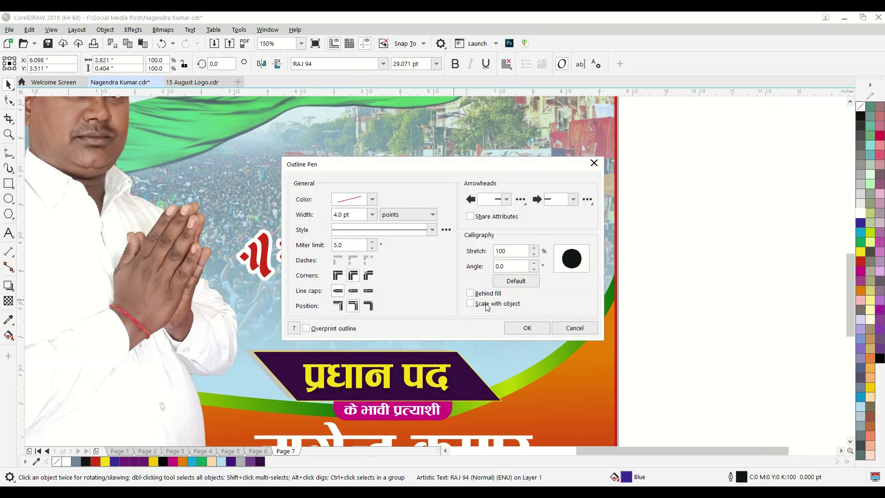
left_click(533, 329)
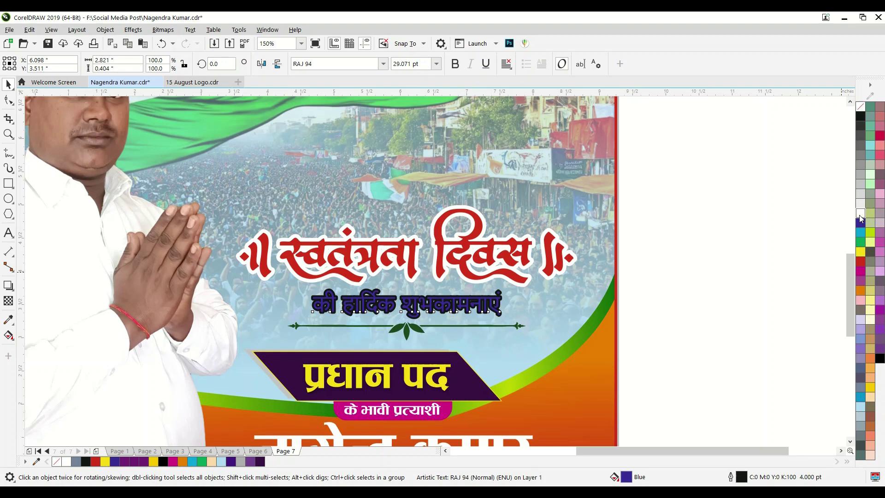
right_click(860, 213)
left_click(755, 288)
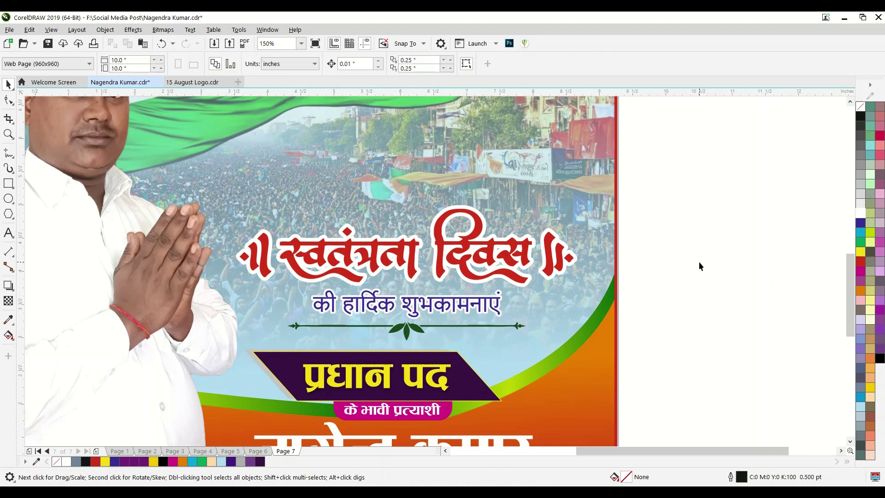
Pick the 15th August logo with soldiers in 15 August Logo.cdr and return to the poster
key("shift+F4")
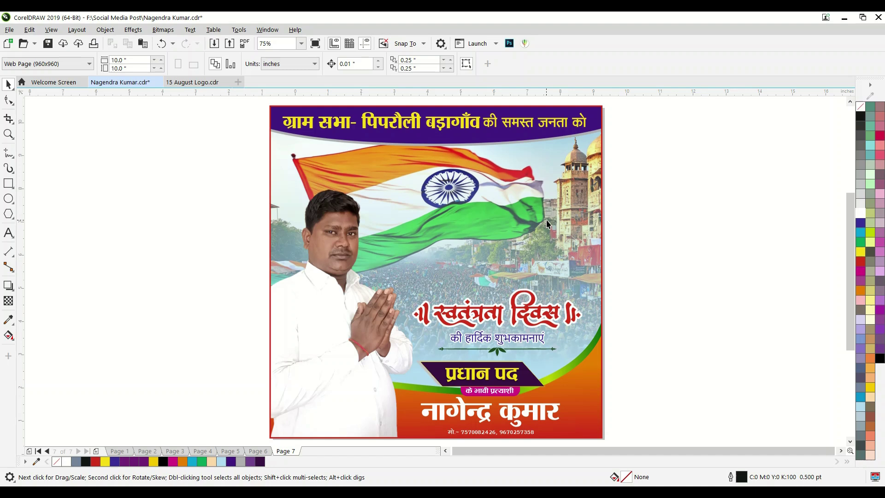
scroll(422, 251, "down", 2)
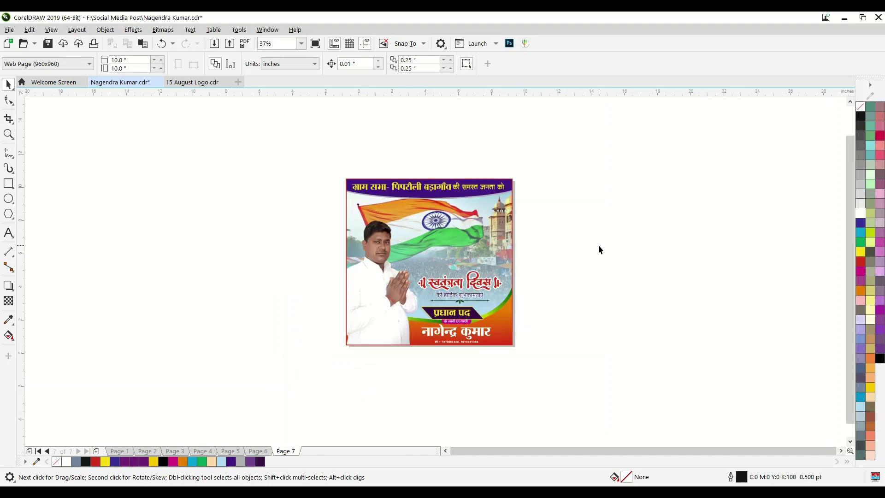
key("shift+F4")
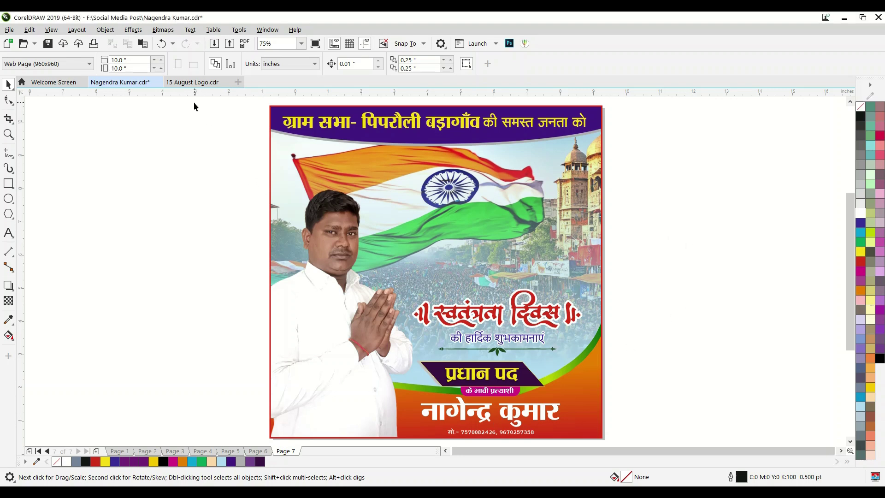
left_click(192, 82)
left_click(404, 304)
left_click(323, 304)
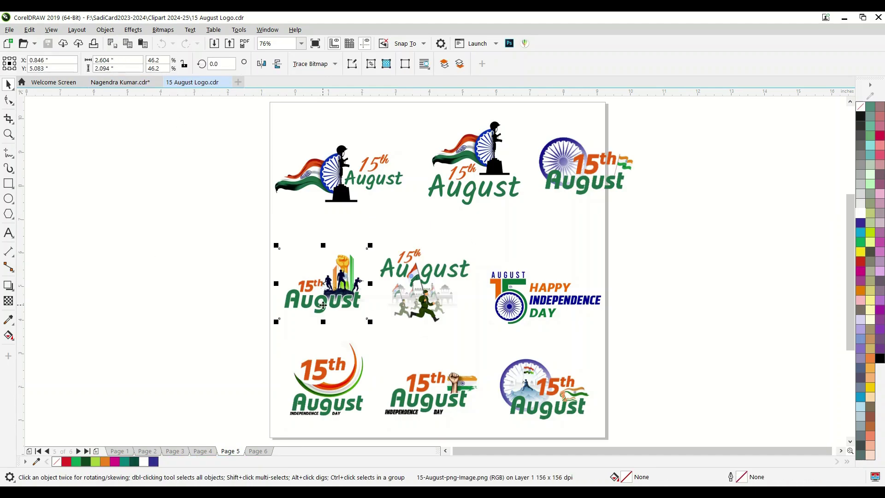
left_click(182, 264)
left_click(120, 82)
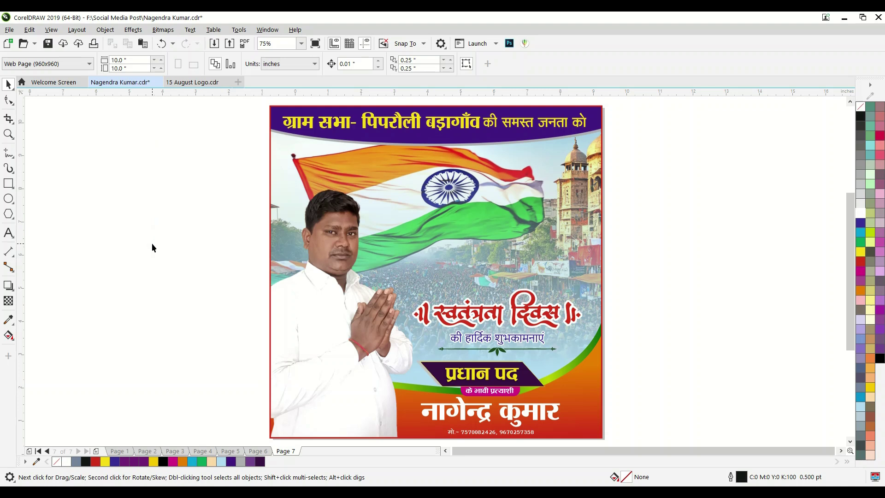
Paste the soldiers logo and scale it to sit just above the स्वतंत्रता दिवस heading
key("ctrl+v")
left_click_drag(357, 300, 484, 275)
left_click_drag(513, 222, 517, 216)
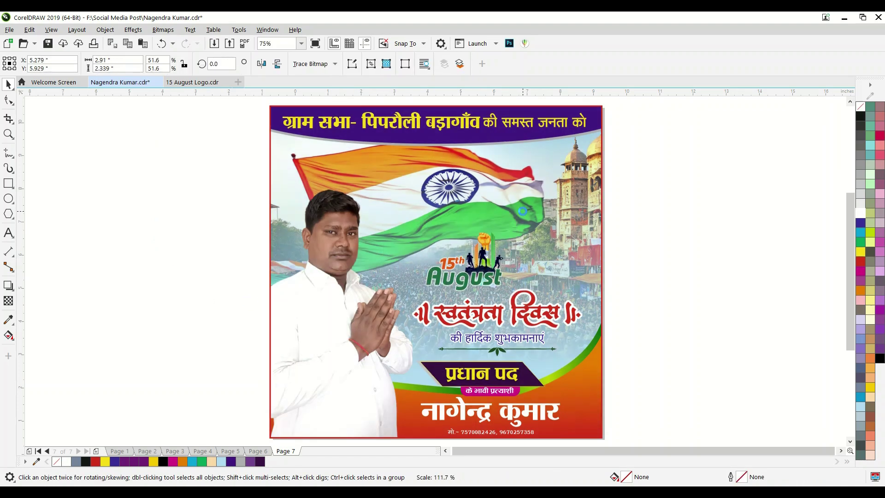
left_click_drag(478, 270, 474, 275)
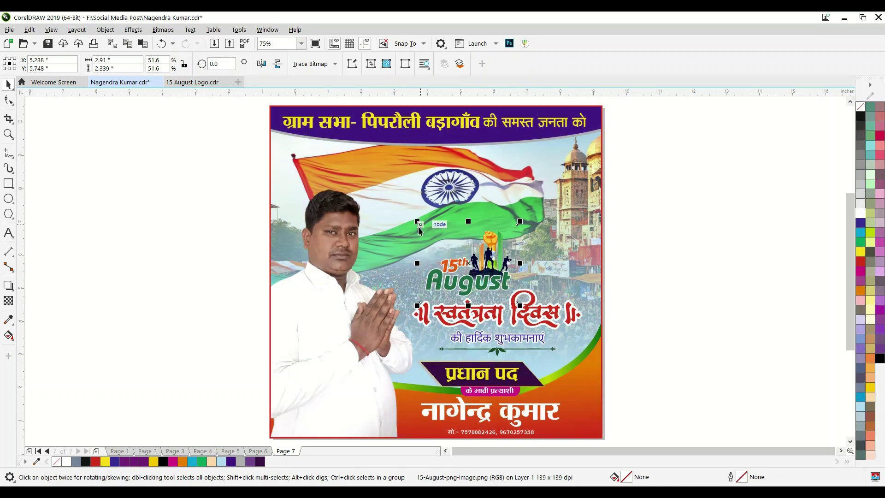
left_click_drag(416, 220, 428, 231)
left_click(691, 273)
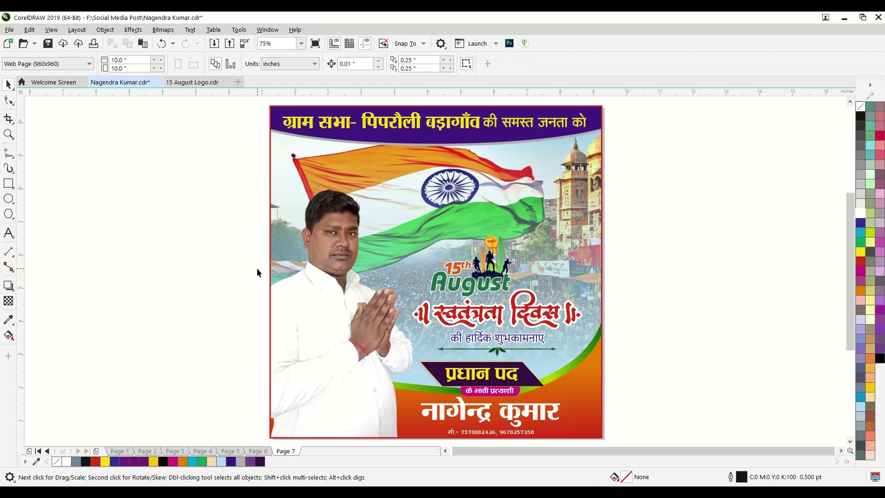
scroll(257, 272, "down", 1)
Group all the poster's objects and save the file past the font embedding warning
left_click_drag(534, 365, 579, 374)
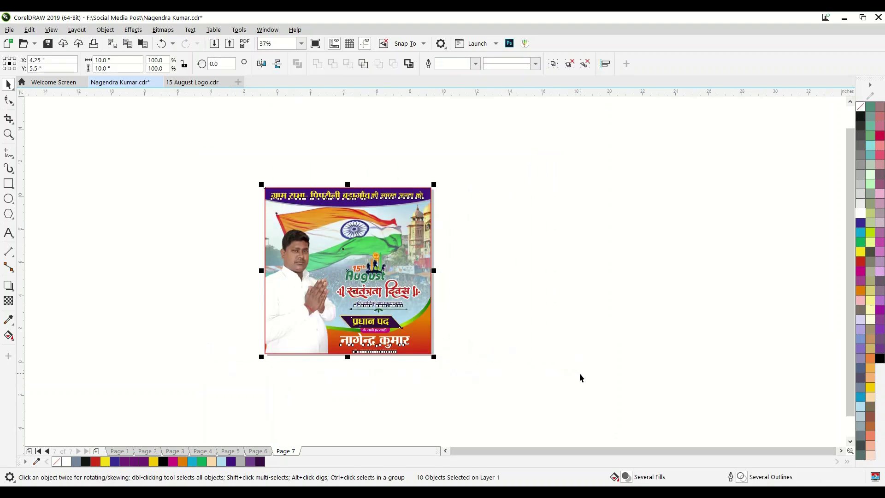
key("ctrl+g")
key("shift+F2")
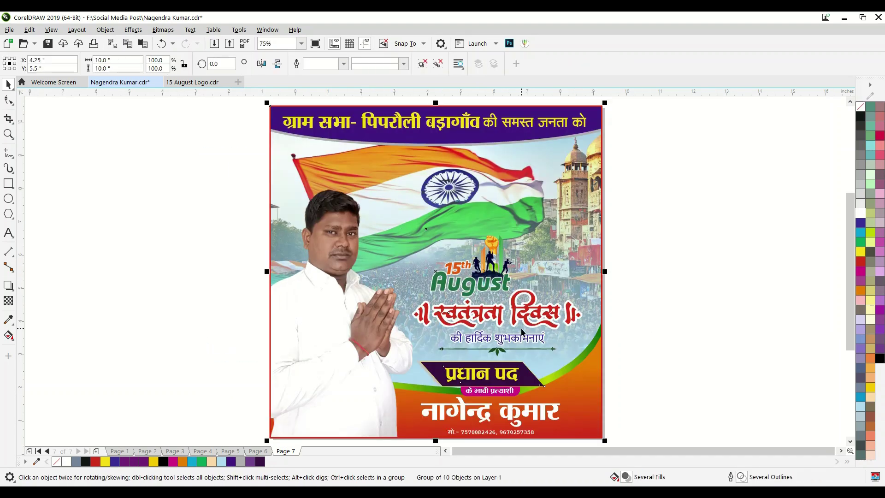
key("ctrl+s")
left_click(472, 283)
key("Escape")
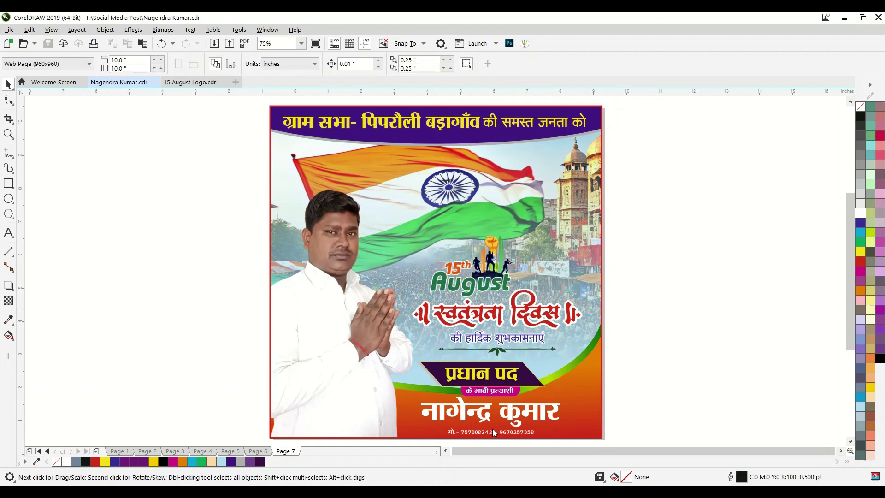
Resize the poster group to 9 × 9 inches and move it off the page to the right
left_click(492, 428)
key("F3")
left_click_drag(127, 60, 92, 62)
type("9")
key("Tab")
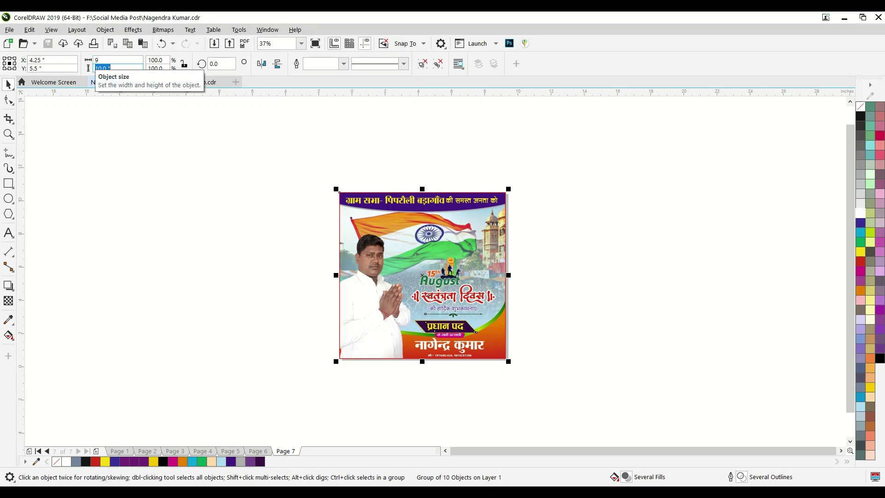
key("Return")
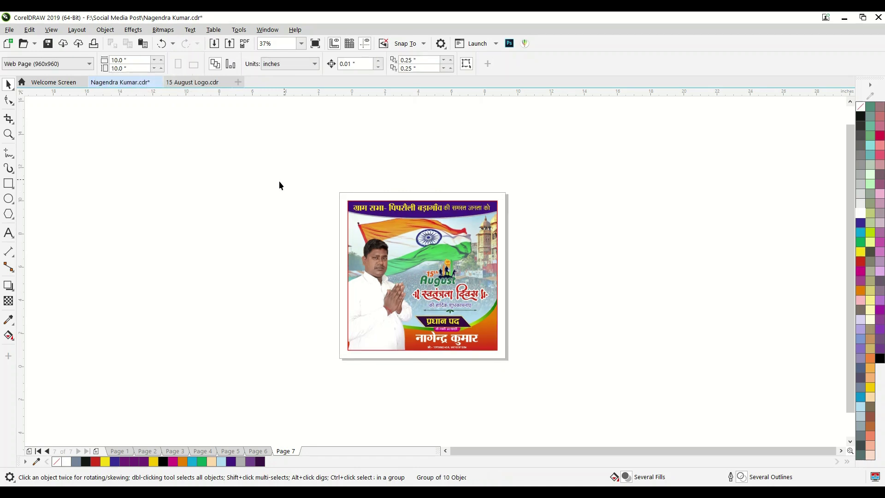
left_click_drag(281, 168, 568, 374)
left_click_drag(497, 316, 733, 317)
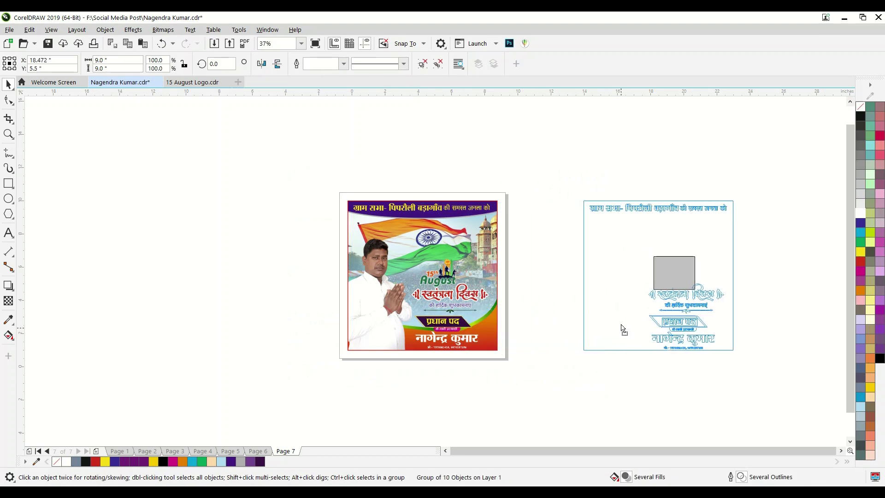
left_click(393, 324)
Create a page-sized square frame and draw a freehand diagonal line from its upper left to lower right
double_click(8, 183)
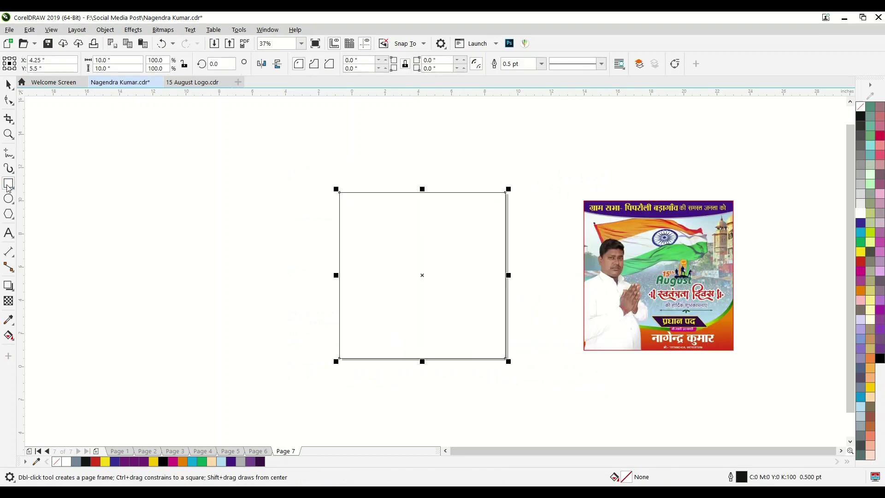
left_click(8, 84)
left_click(379, 260)
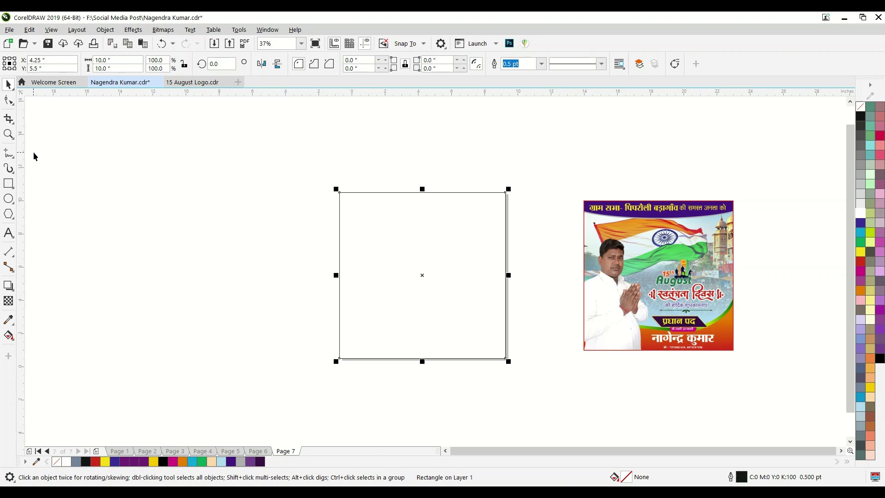
left_click(14, 159)
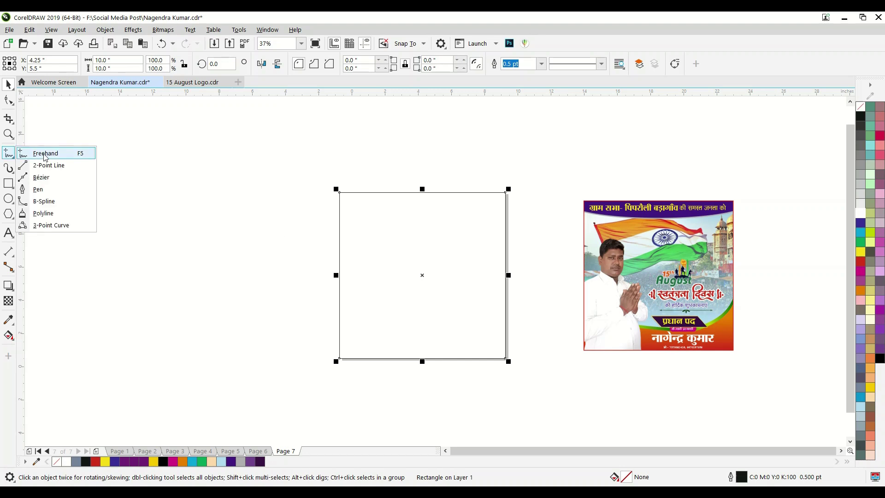
left_click(43, 154)
left_click(353, 182)
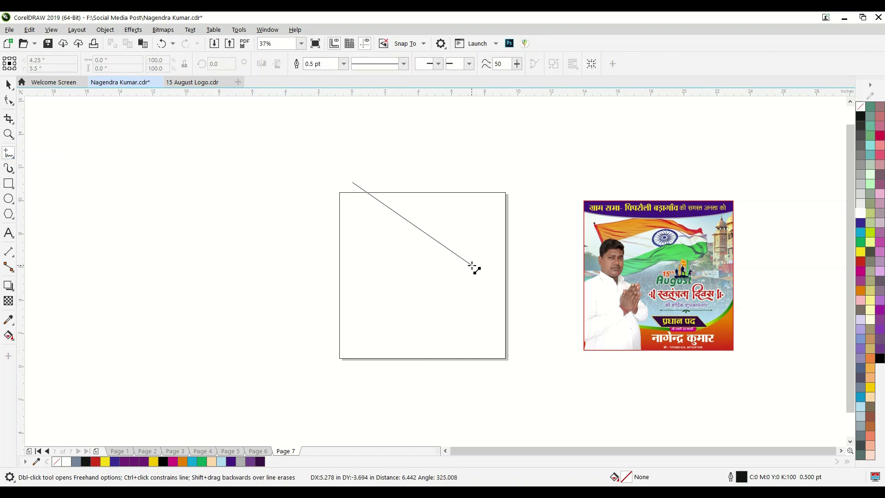
left_click(553, 322)
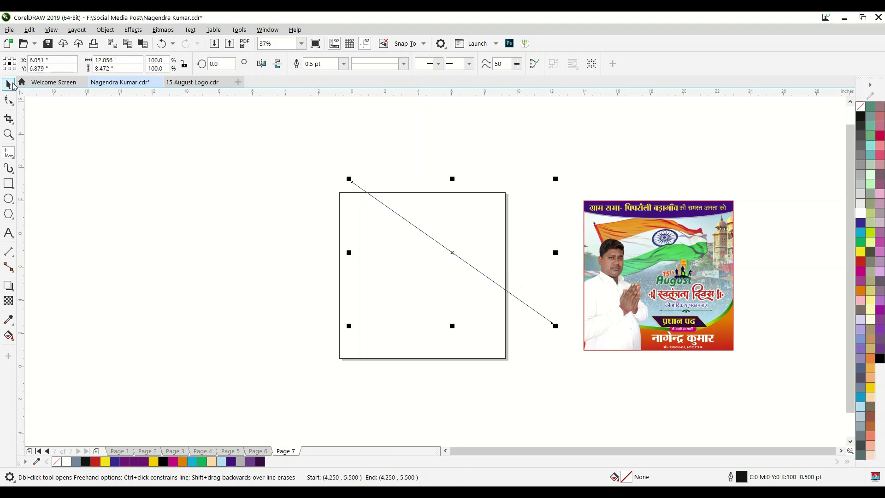
Duplicate the diagonal line lower and to the left as a second parallel line
left_click(9, 84)
left_click_drag(451, 252, 404, 305)
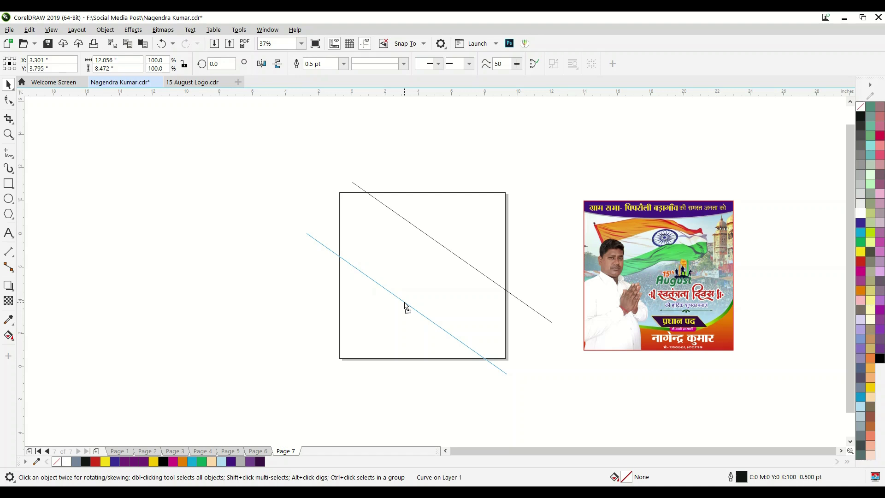
left_click_drag(404, 305, 404, 305)
left_click(316, 305)
left_click(379, 306)
left_click(23, 343)
left_click(13, 340)
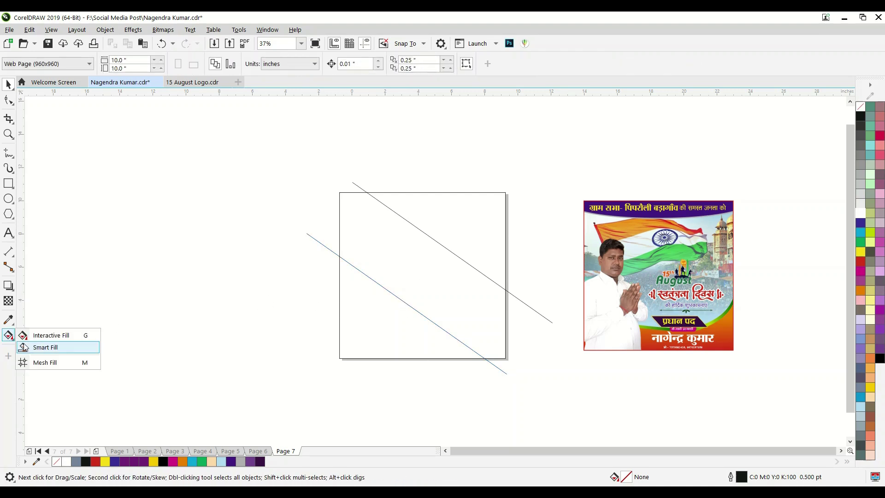
Smart Fill the lower-left triangle, upper-right triangle and middle diagonal band as separate shapes
left_click(55, 347)
left_click(398, 342)
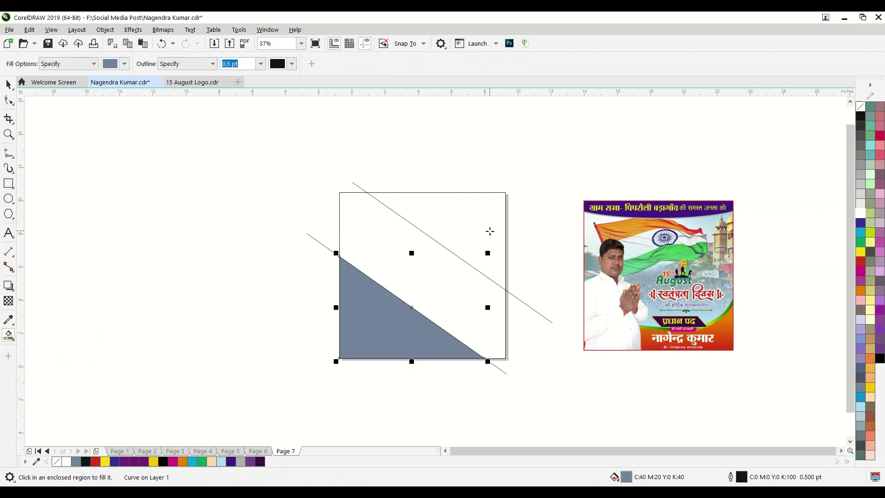
left_click(447, 220)
left_click(437, 279)
left_click(8, 84)
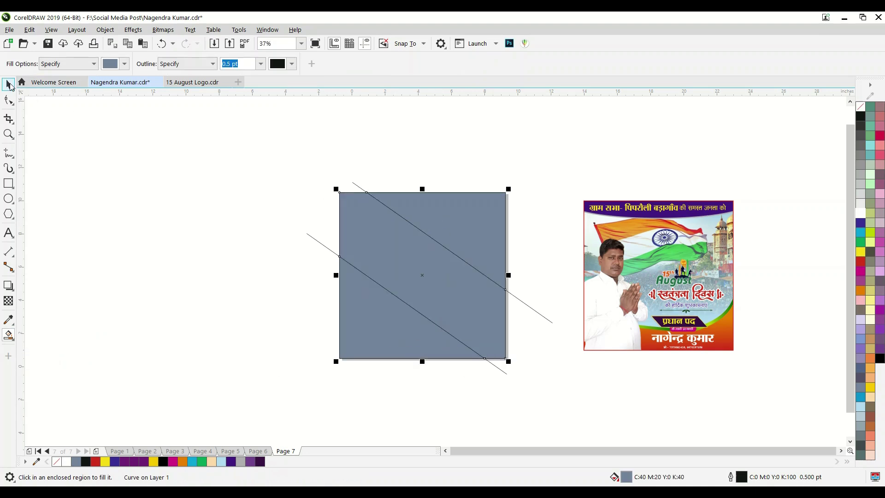
left_click(219, 247)
Delete both diagonal guide lines
left_click(317, 240)
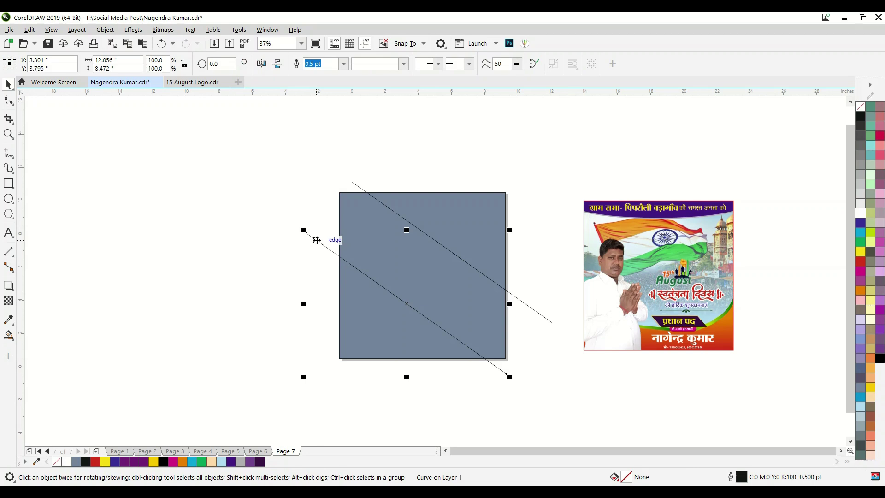
key("Delete")
left_click(547, 318)
key("Delete")
Give the upper-right triangle an orange-to-red diagonal gradient with no outline
left_click(460, 221)
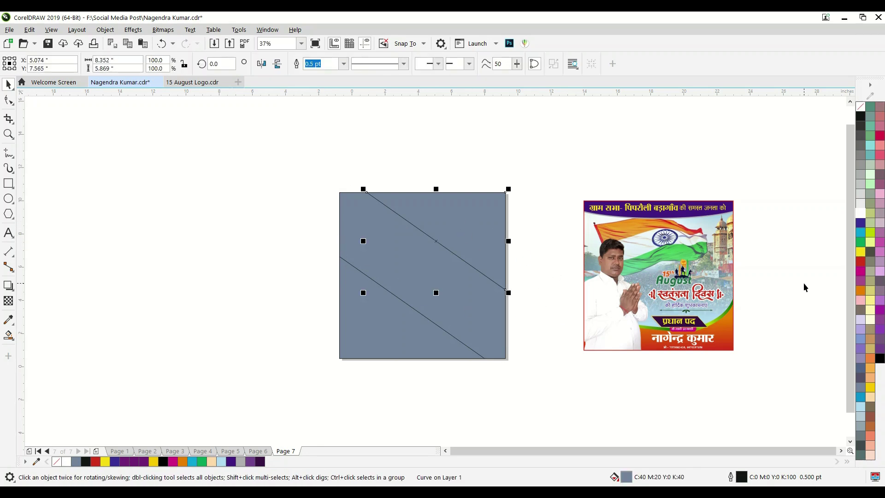
left_click(860, 261)
right_click(861, 107)
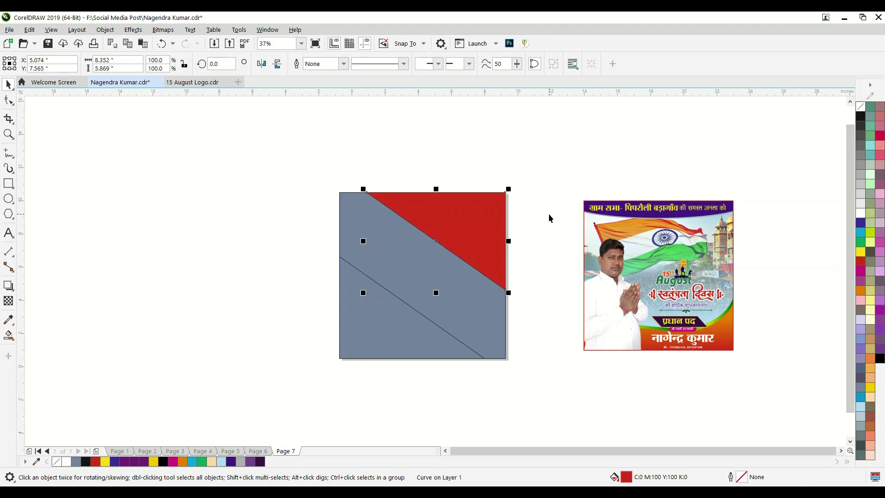
key("g")
left_click_drag(493, 203, 444, 258)
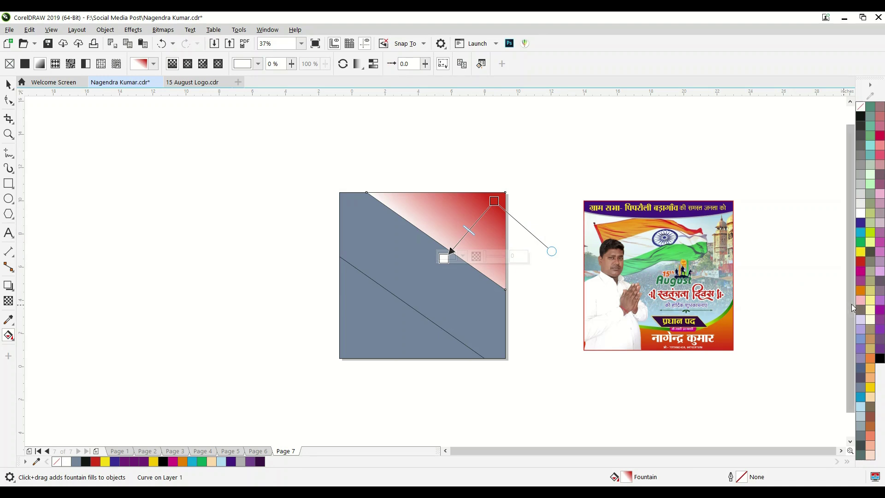
left_click(860, 290)
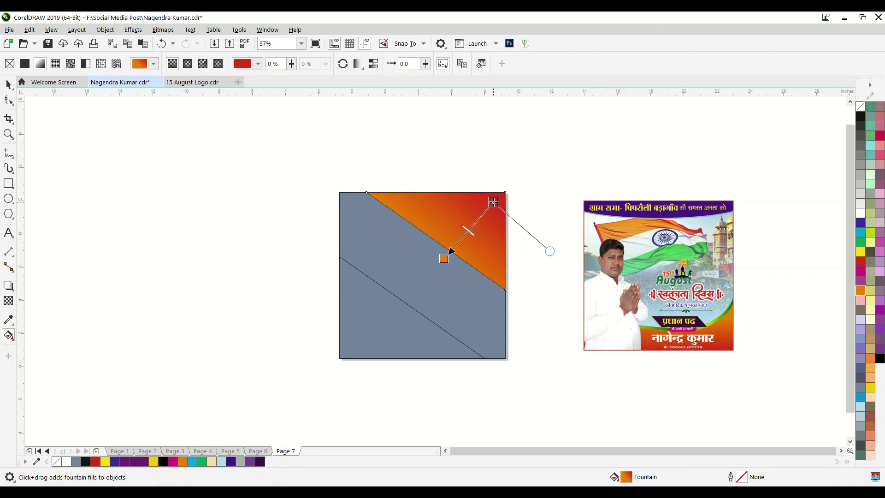
left_click(8, 84)
left_click(69, 178)
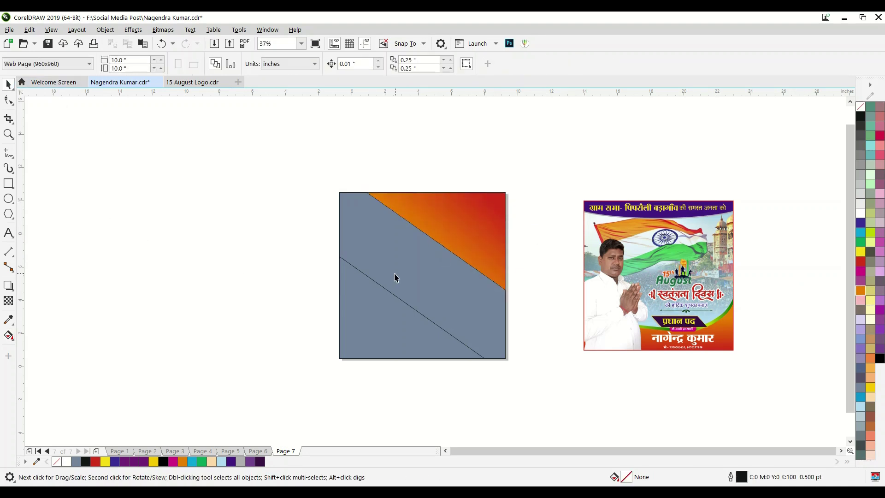
Fill the middle diagonal band light grey and remove its outline
left_click(394, 277)
left_click(860, 202)
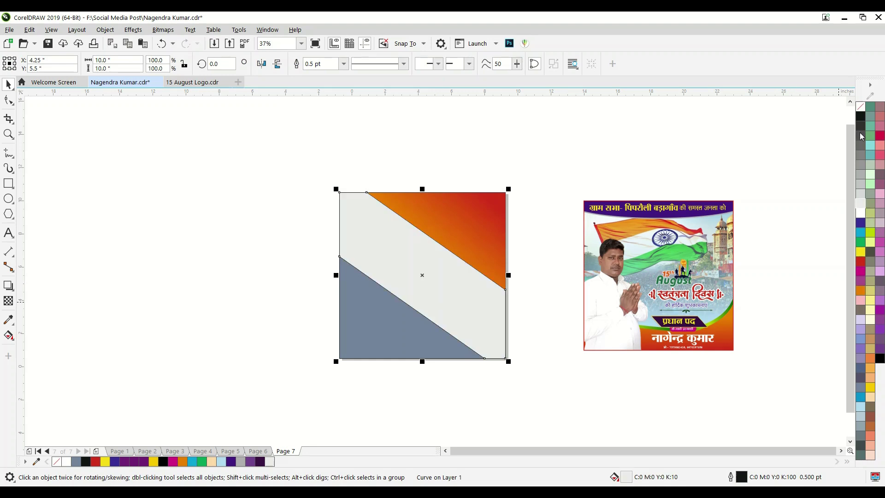
right_click(859, 107)
left_click_drag(254, 169, 541, 377)
Give the lower-left triangle a blue gradient pointing toward the top-right
left_click(395, 318)
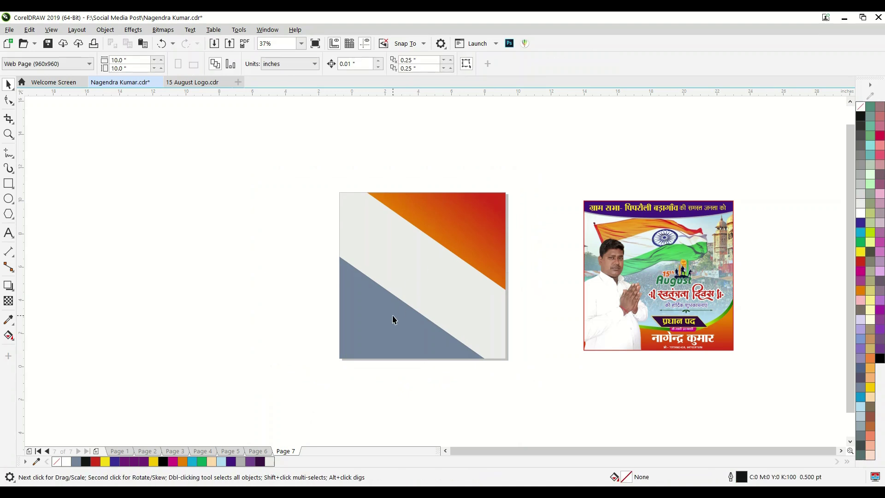
left_click(860, 223)
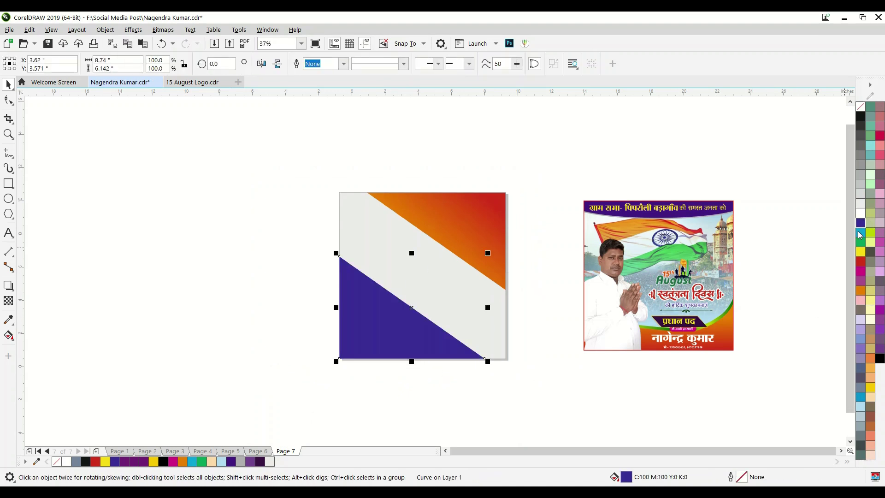
key("g")
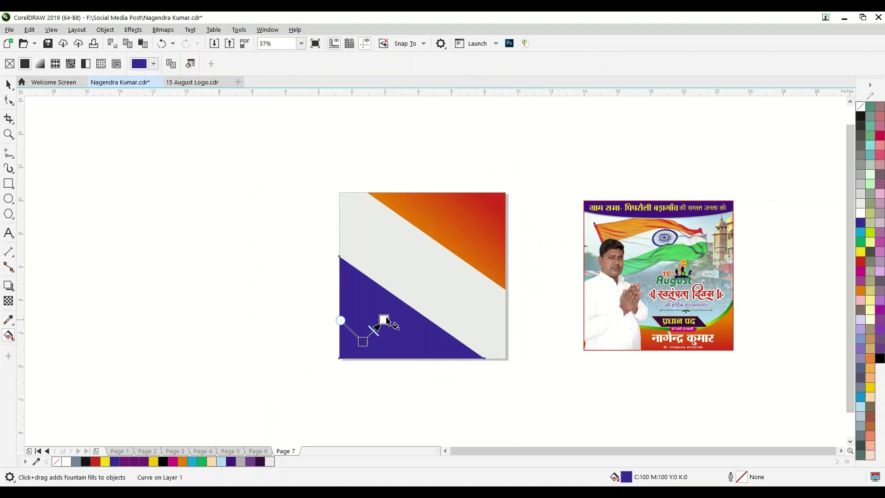
left_click_drag(362, 341, 418, 281)
left_click(860, 231)
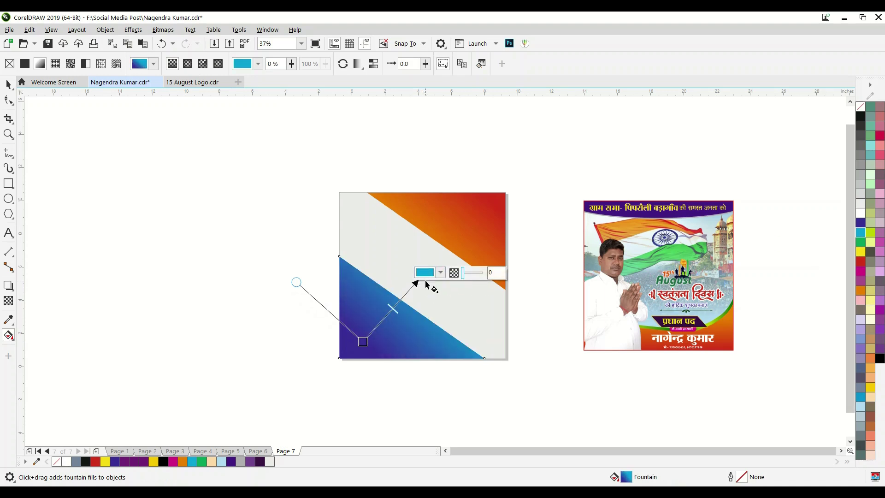
left_click_drag(417, 283, 491, 216)
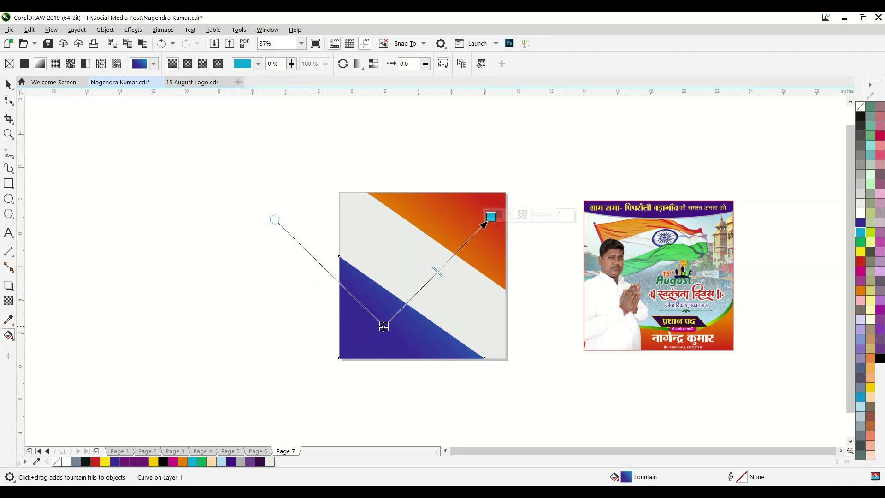
left_click(9, 85)
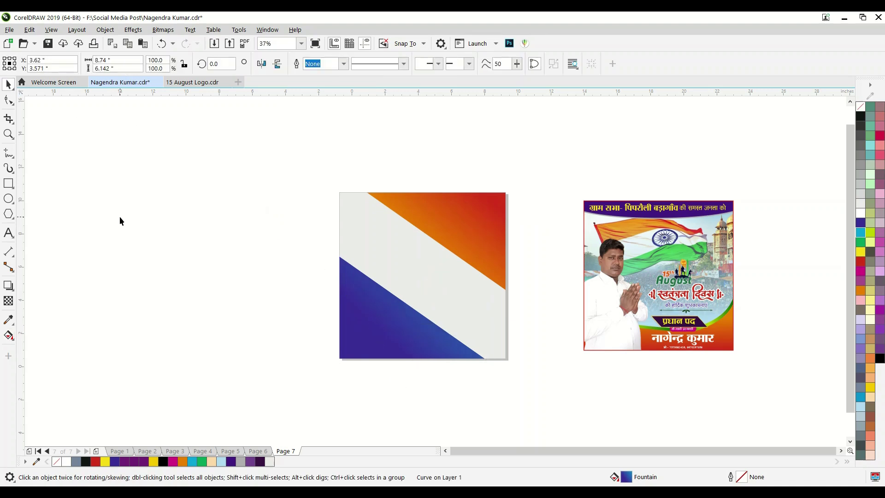
left_click(392, 336)
Centre the photo poster on the page and bring it in front of the tricolour square
left_click(355, 211)
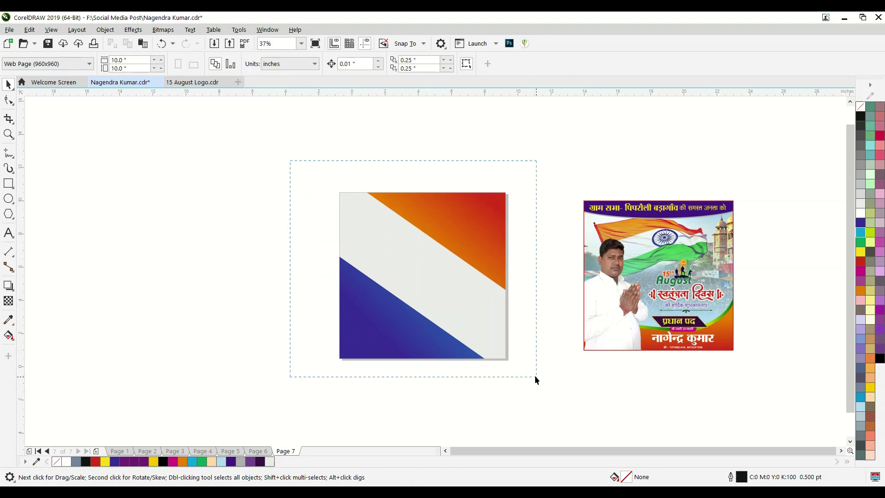
left_click_drag(416, 308, 540, 379)
left_click(227, 290)
left_click(604, 289)
key("p")
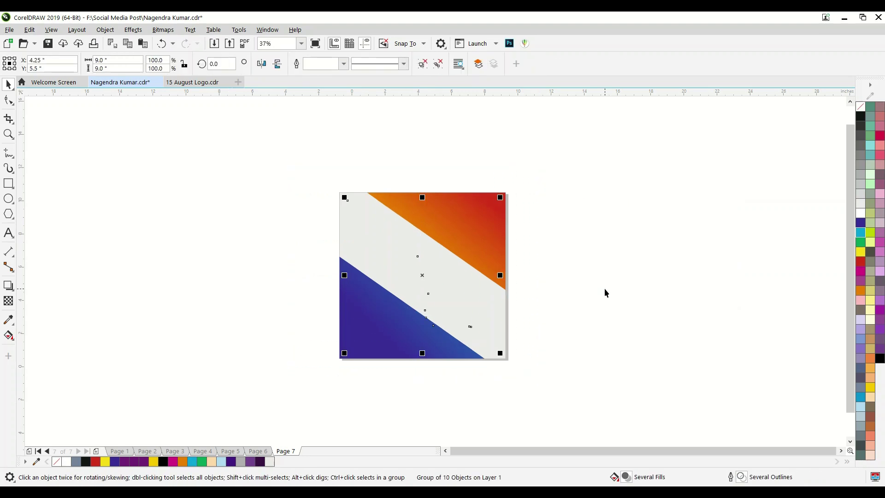
key("shift+Page_Up")
Move the poster back off the page to the right and ungroup the tricolour background
left_click(612, 317)
left_click(480, 323)
left_click(571, 327)
key("shift+F4")
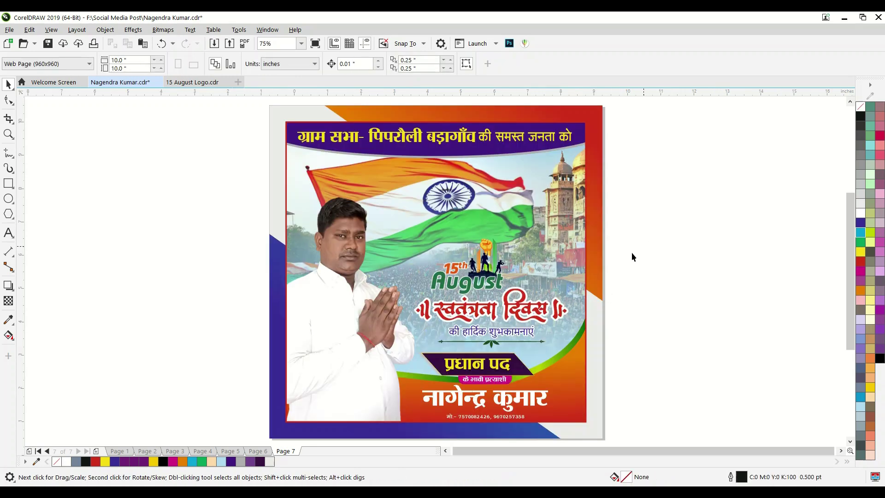
left_click(381, 304)
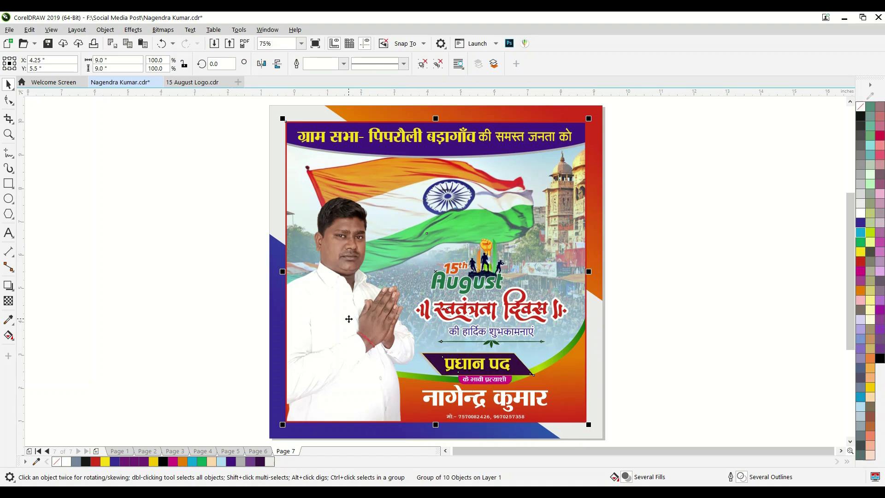
scroll(348, 319, "down", 3)
scroll(474, 276, "down", 1)
left_click_drag(397, 310, 515, 310)
left_click(394, 317)
left_click(422, 64)
left_click(380, 312)
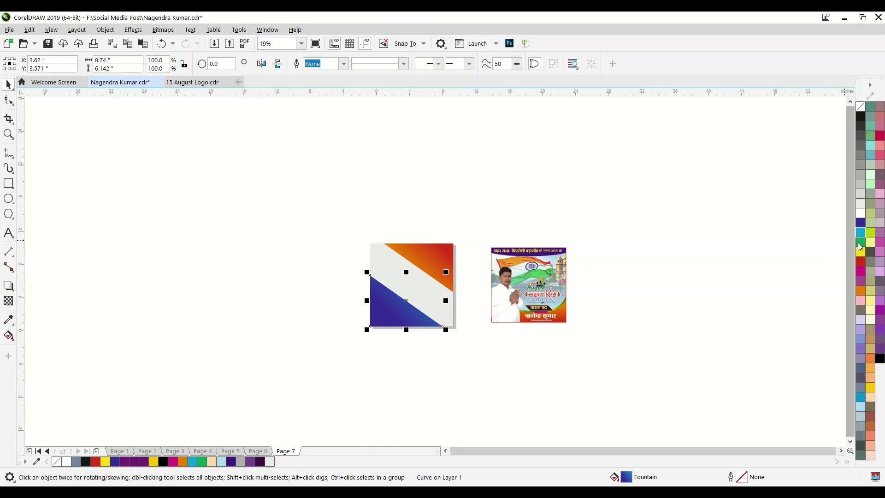
Refill the lower-left triangle with a dark green to yellow-green gradient angled toward the upper right
left_click(860, 242)
scroll(371, 317, "up", 2)
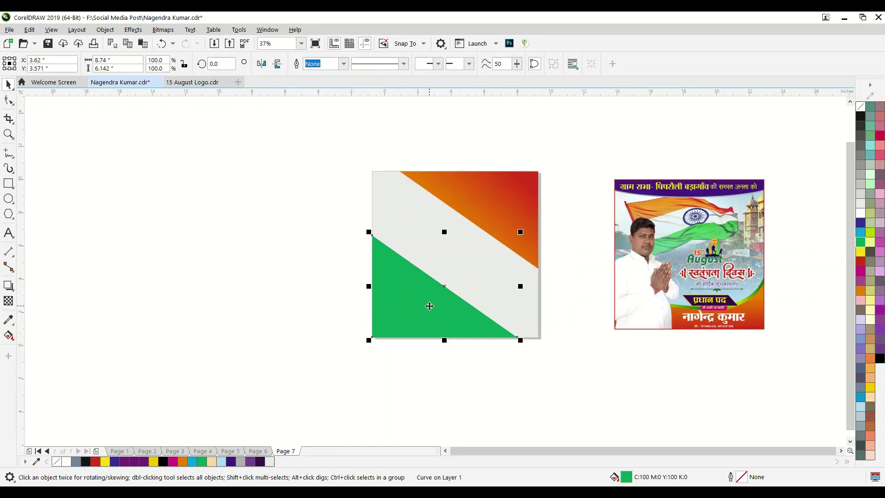
key("g")
left_click_drag(397, 324, 446, 266)
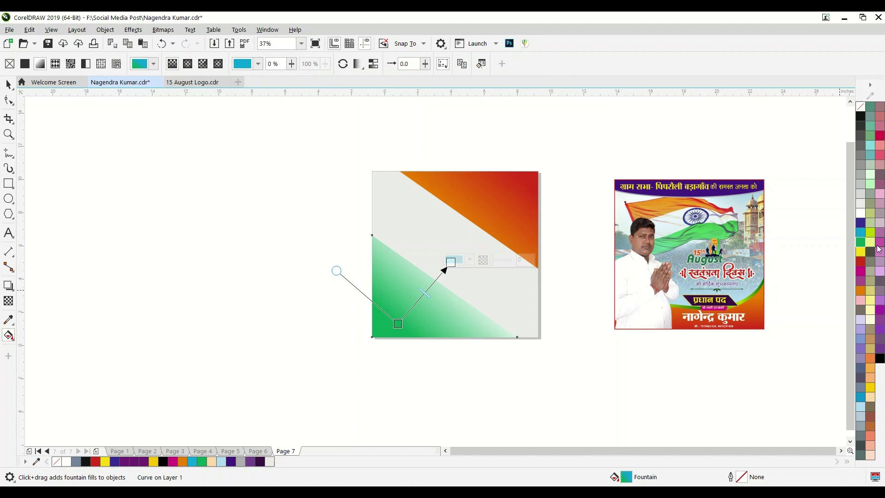
left_click(870, 234)
left_click(398, 324)
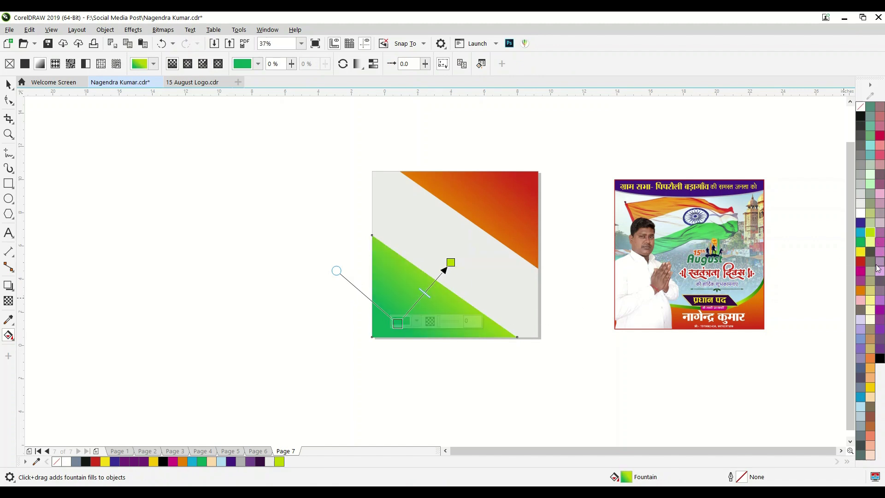
left_click(861, 244)
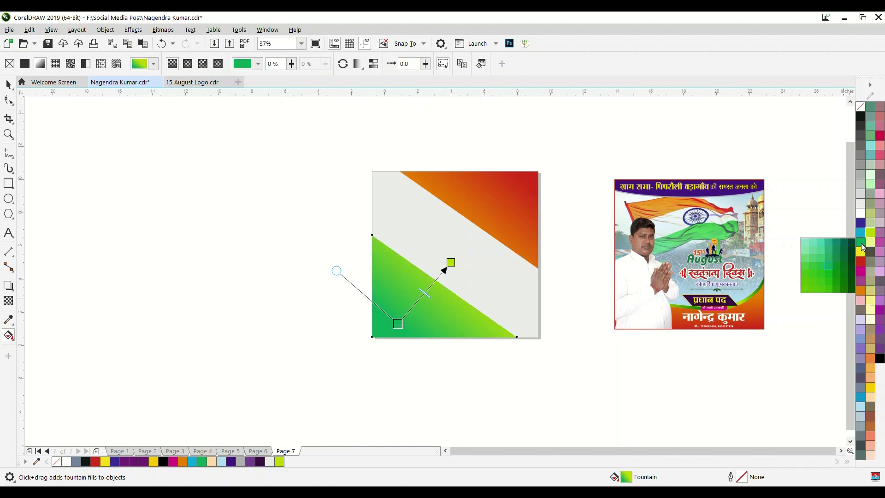
left_click(843, 280)
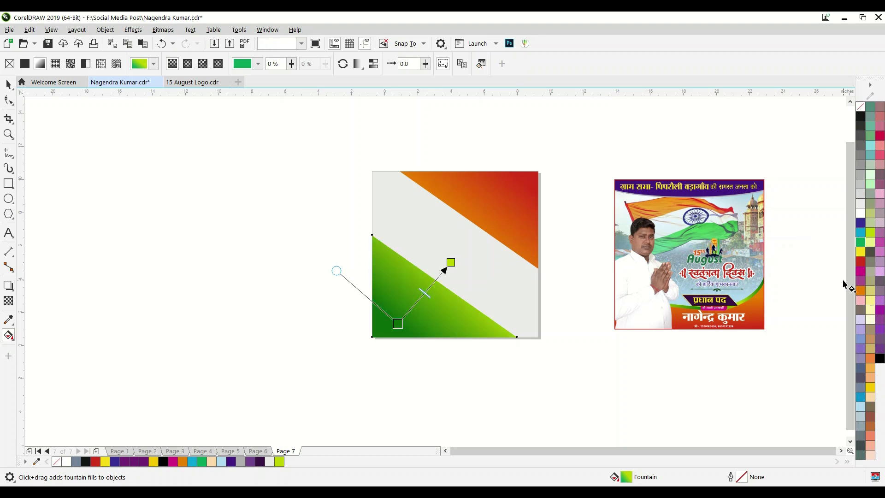
left_click_drag(450, 262, 481, 224)
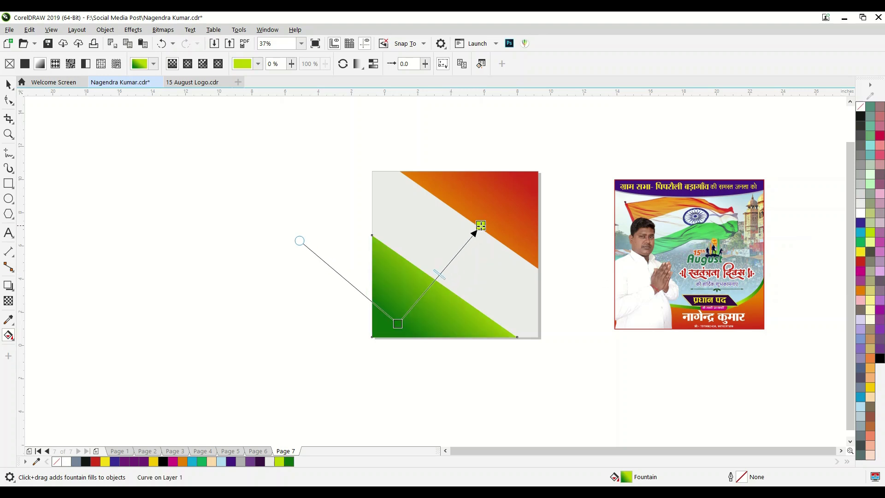
left_click(9, 85)
left_click(132, 247)
left_click(461, 313)
PowerClip the three tricolour shapes inside the empty page-sized square
left_click(513, 207, "shift")
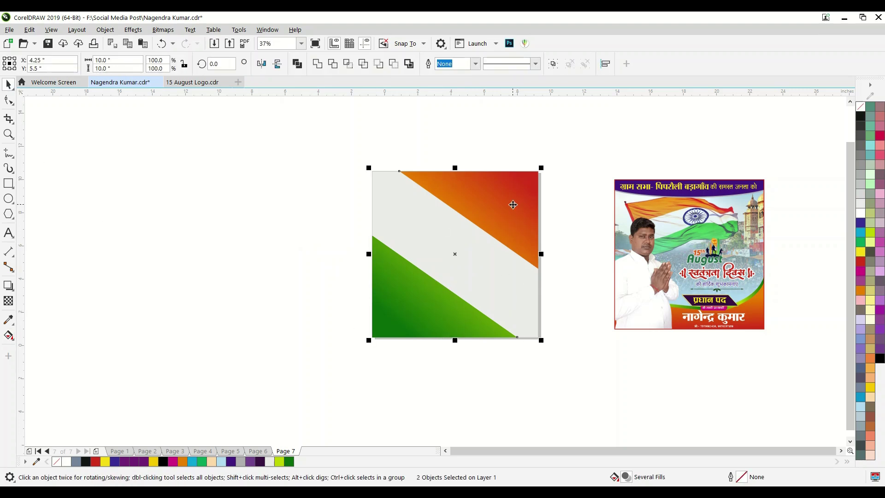
left_click_drag(500, 281, 226, 294)
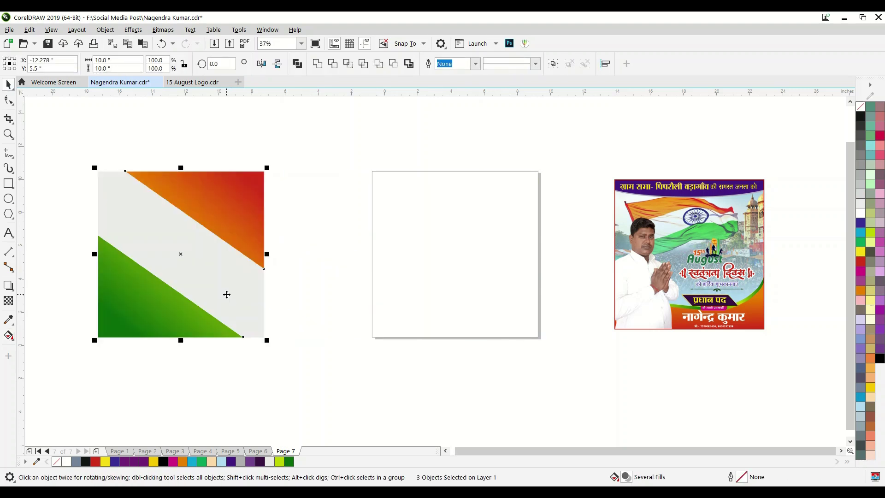
left_click(399, 244)
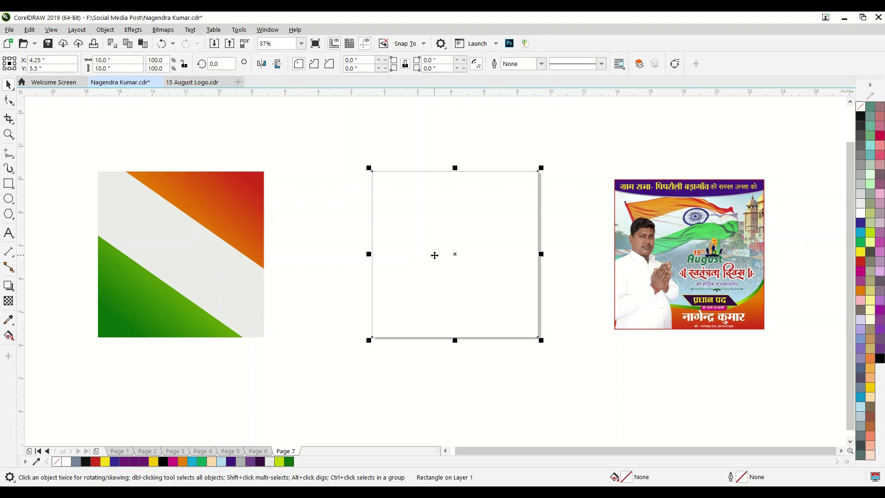
left_click(211, 191)
left_click_drag(296, 142, 297, 156)
left_click_drag(67, 371, 67, 372)
right_click(131, 321)
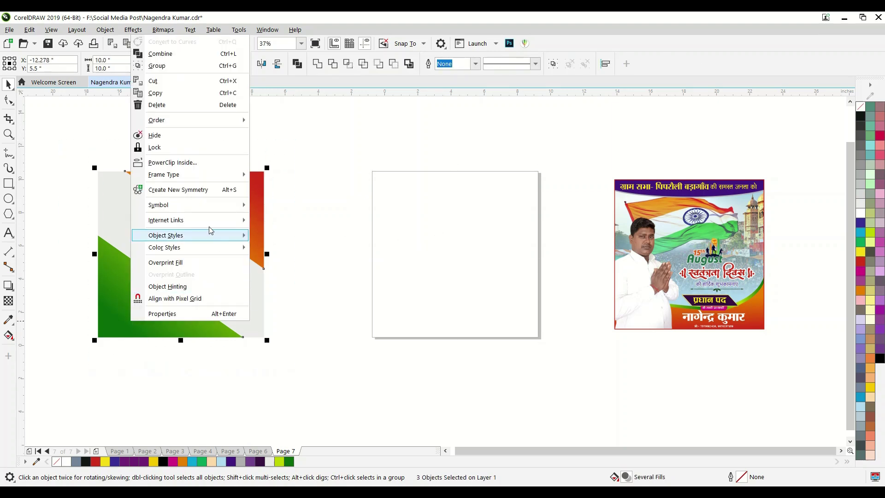
left_click(152, 163)
left_click(471, 240)
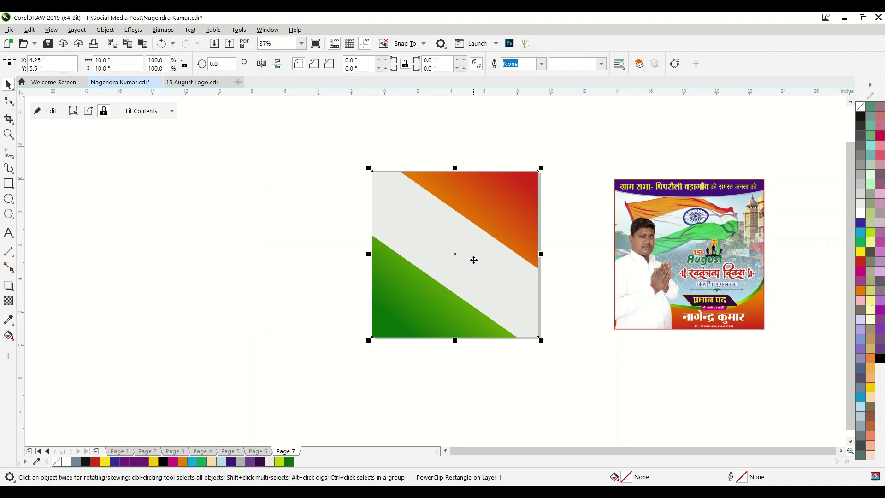
Centre the election poster on the page over the clipped tricolour backdrop
left_click(473, 259, "ctrl")
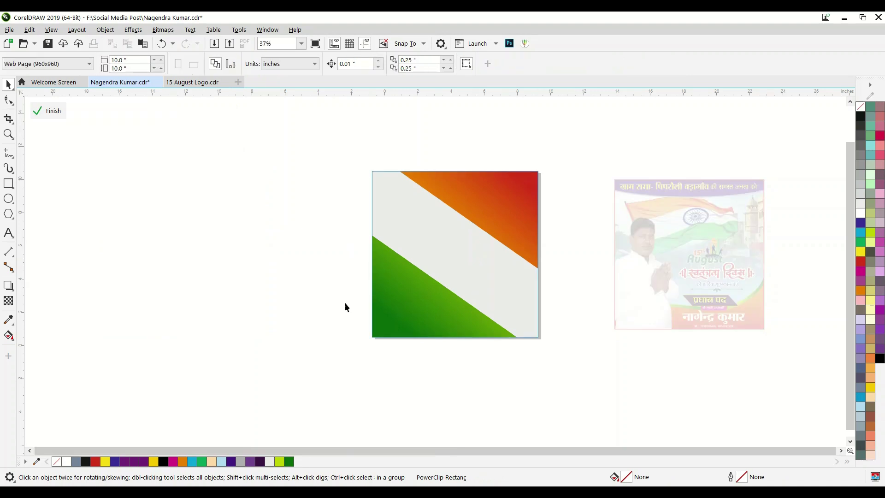
left_click(469, 372, "ctrl")
left_click(662, 239)
key("p")
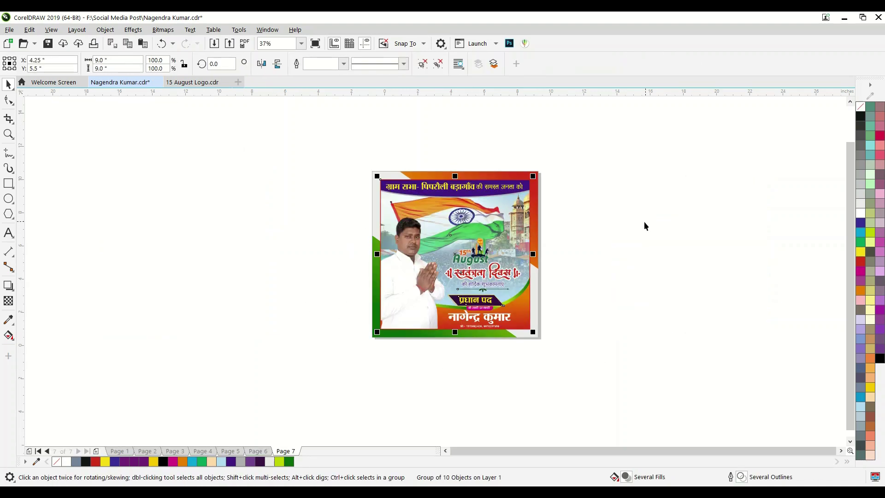
key("shift+F4")
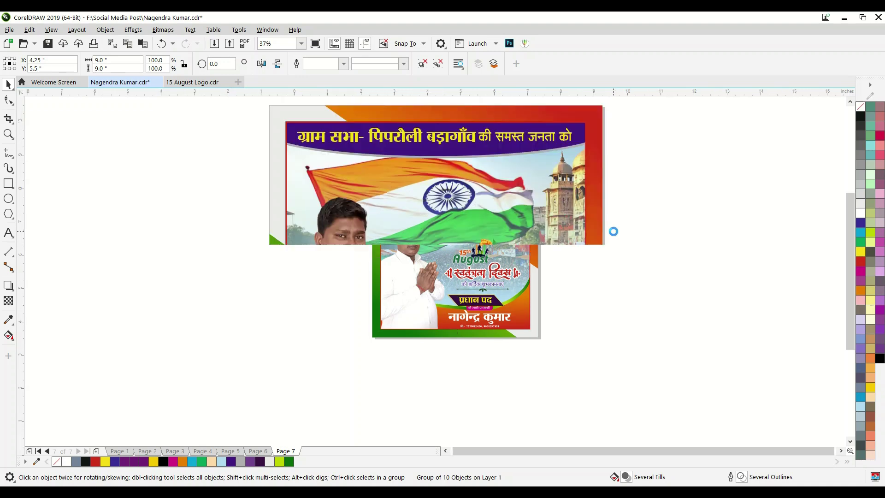
scroll(434, 262, "down", 2)
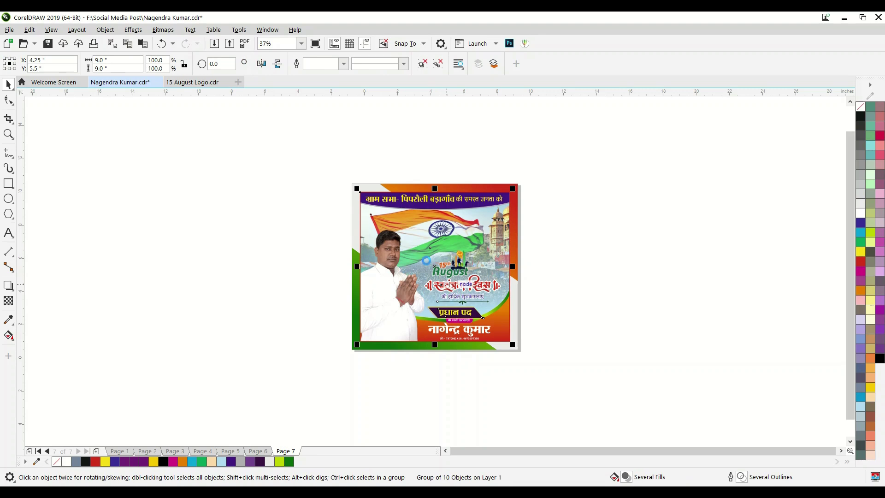
double_click(426, 261)
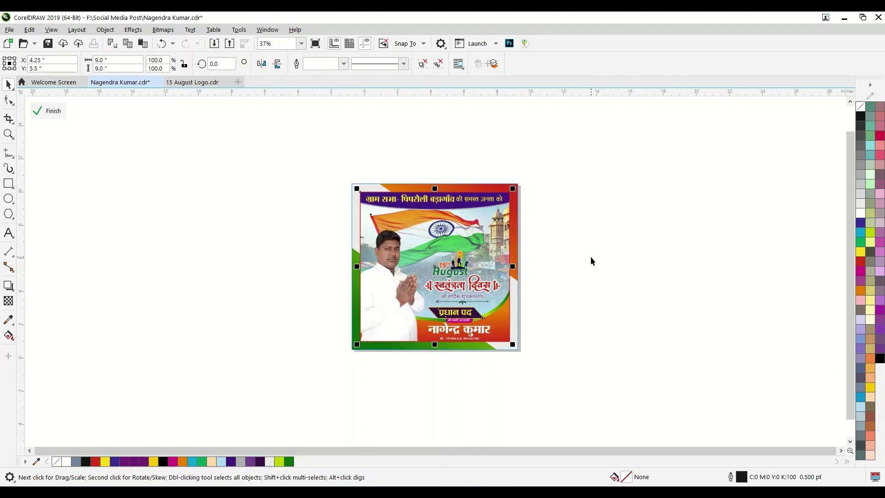
Add a dark drop shadow at 100 opacity falling downward from the poster onto the frame
left_click(9, 286)
left_click(12, 289)
left_click(40, 287)
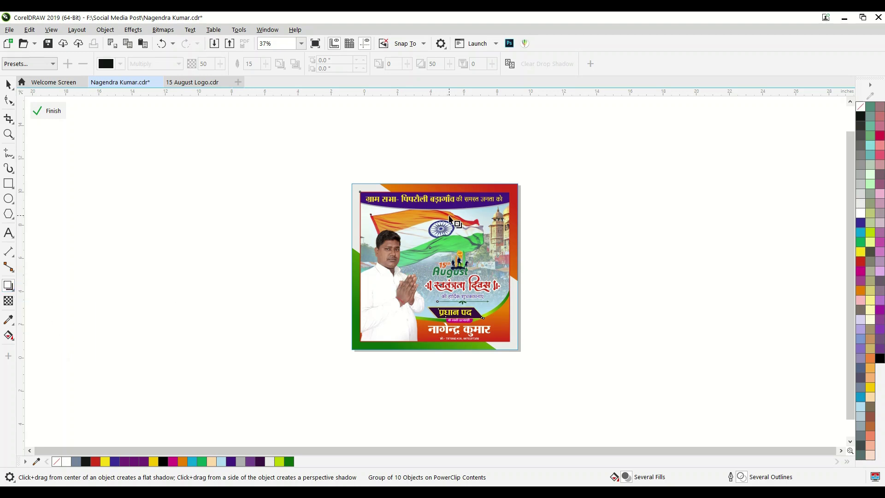
left_click_drag(433, 196, 440, 343)
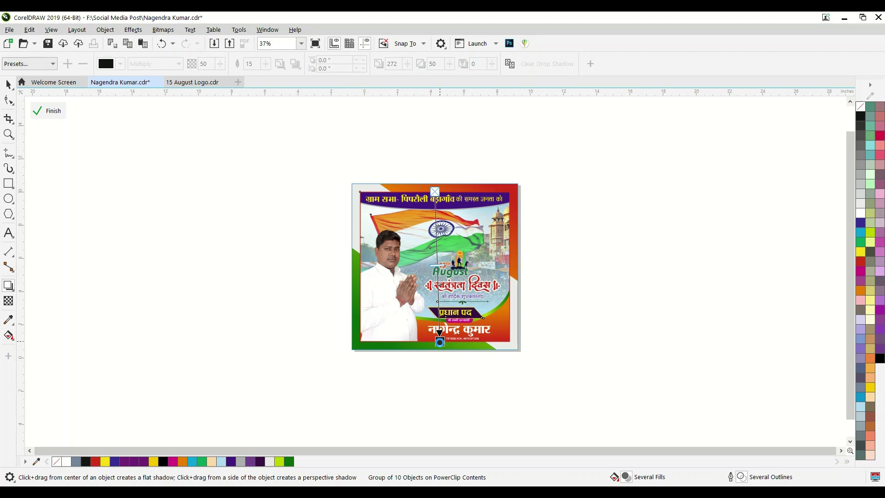
scroll(440, 342, "up", 2)
scroll(440, 339, "up", 2)
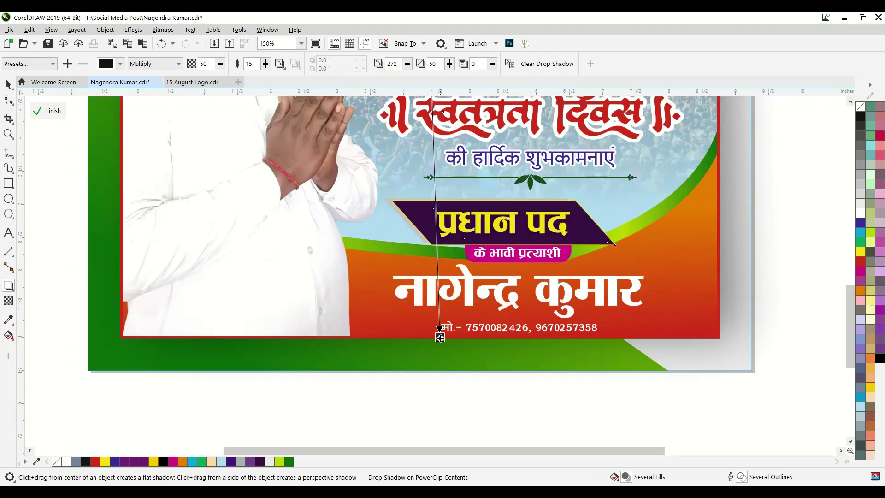
left_click_drag(440, 337, 436, 345)
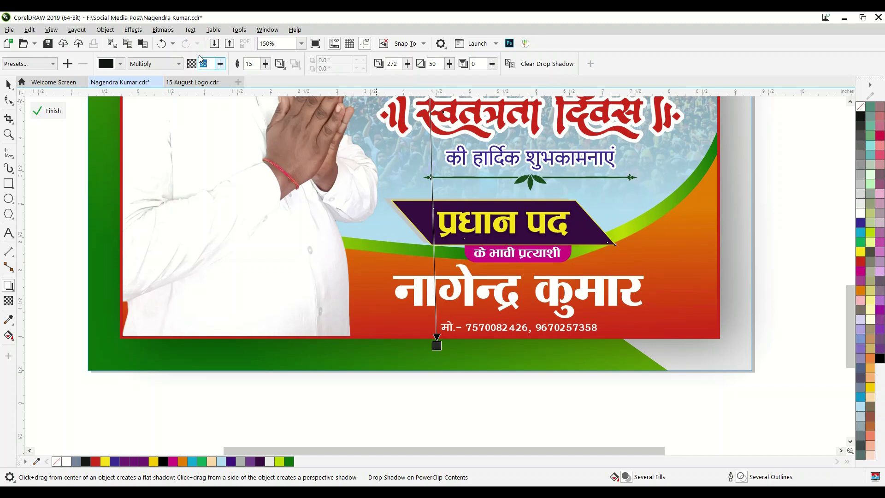
type("100")
key("Return")
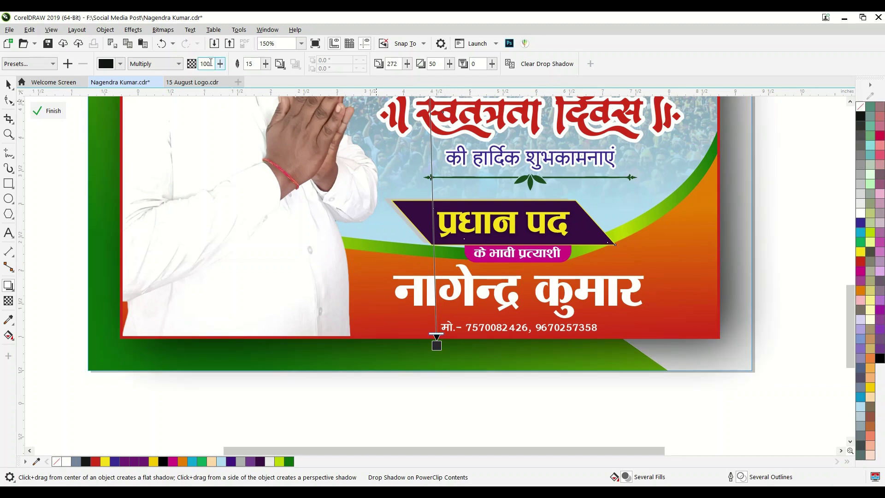
key("space")
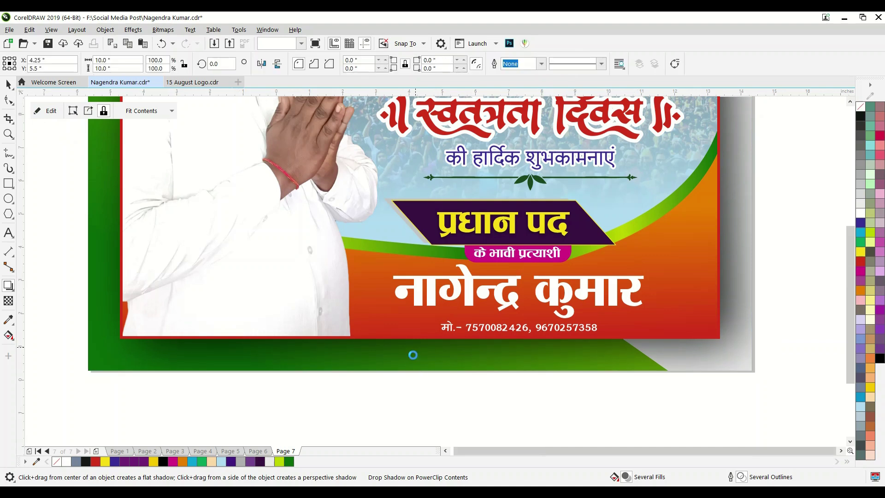
scroll(410, 350, "down", 5)
scroll(410, 351, "down", 3)
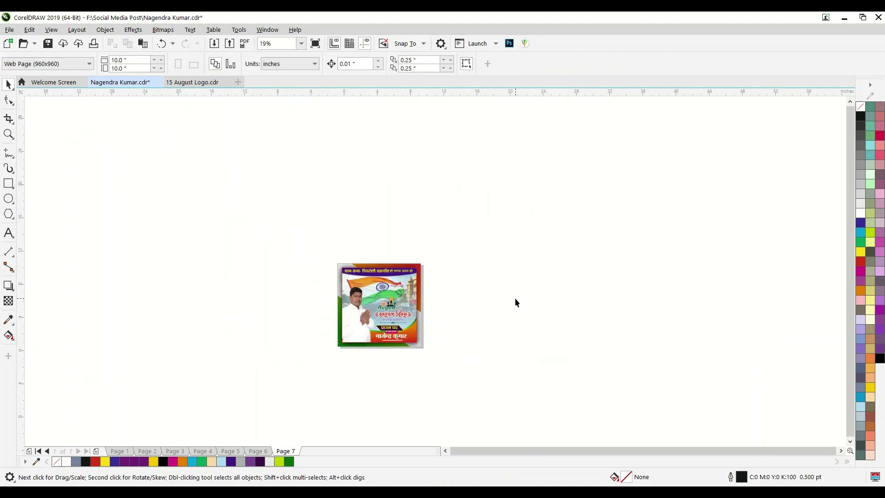
Save the framed poster with Ctrl+S, accepting the font embedding warning
key("shift+F2")
key("ctrl+s")
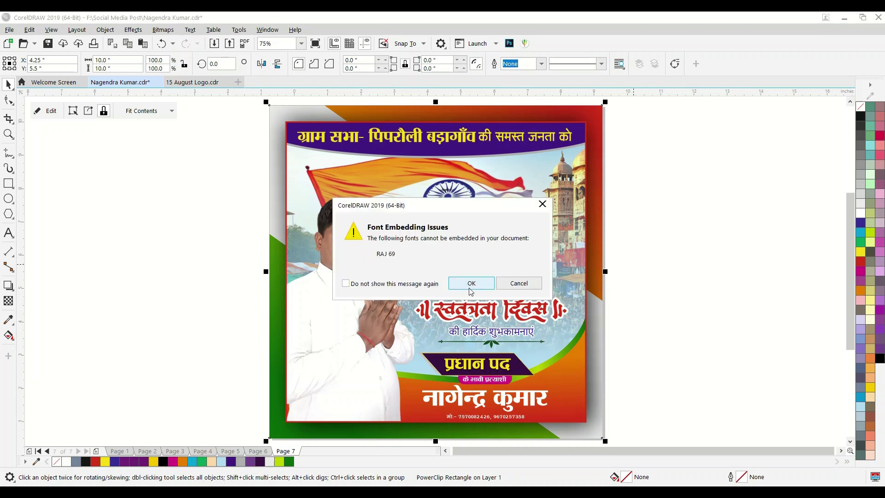
left_click(470, 285)
left_click(650, 295)
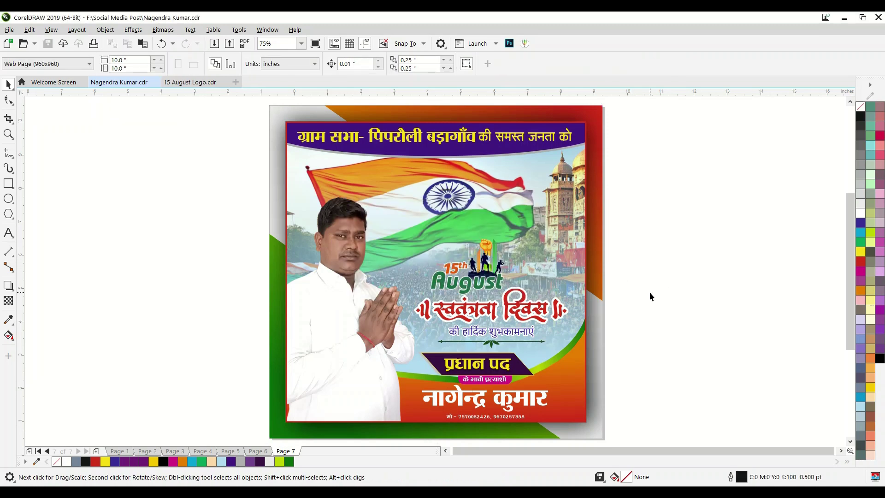
left_click(426, 282)
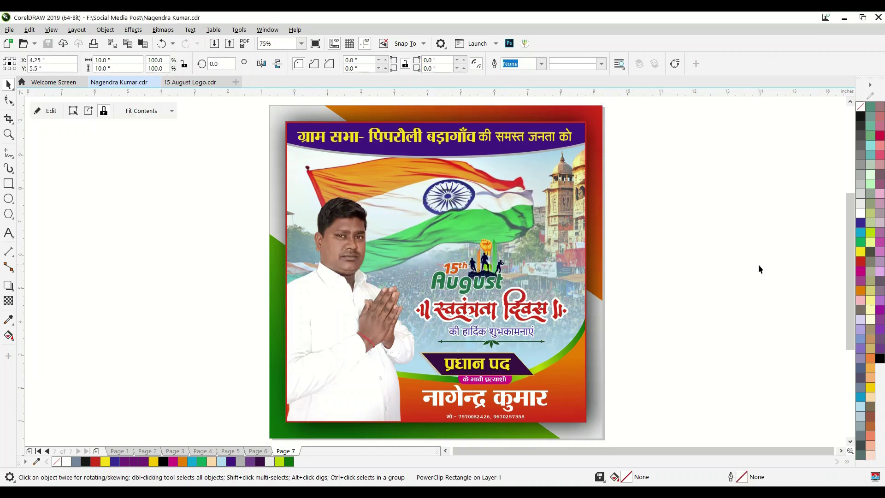